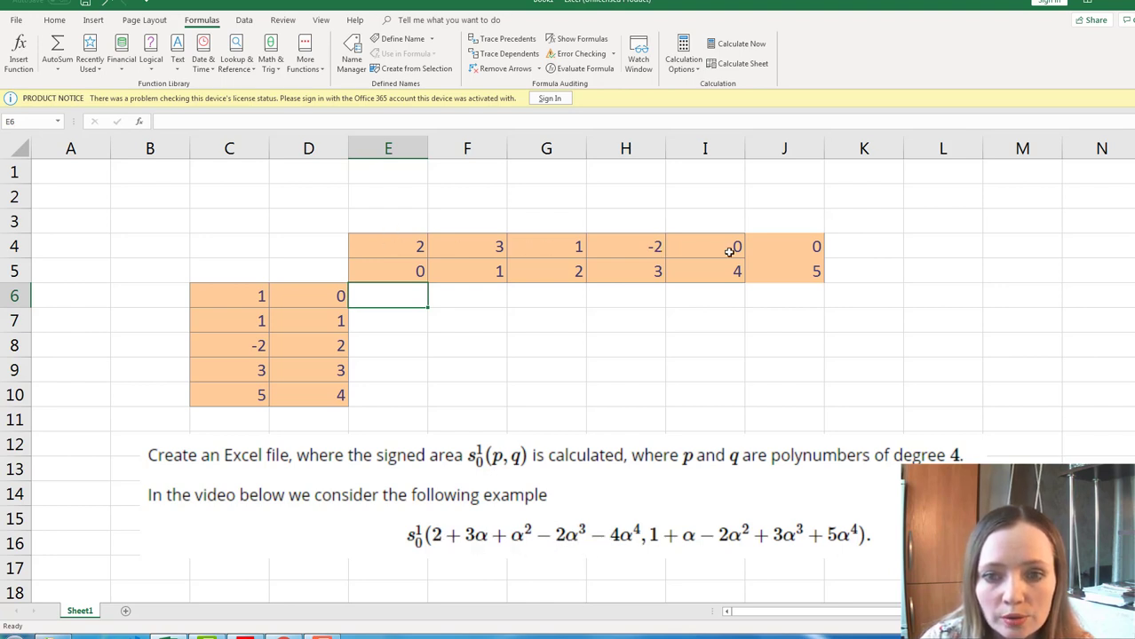
Set cell I4 to -4 and clear the contents of cells J4:J5.
click(729, 252)
text(-4)
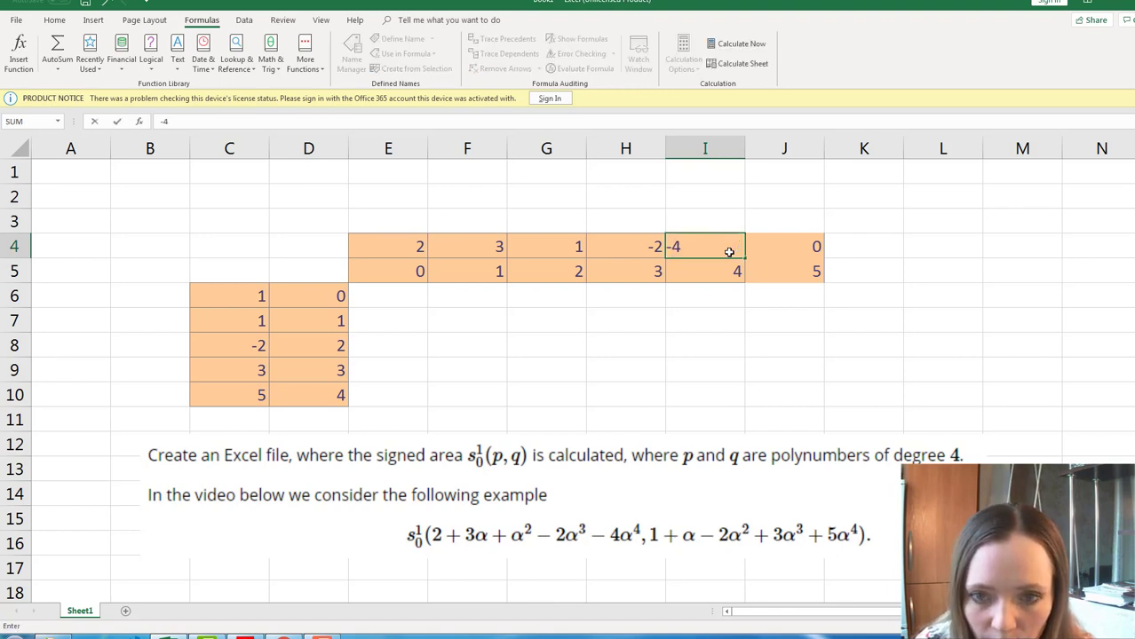
key(Return)
drag(749, 250, 782, 269)
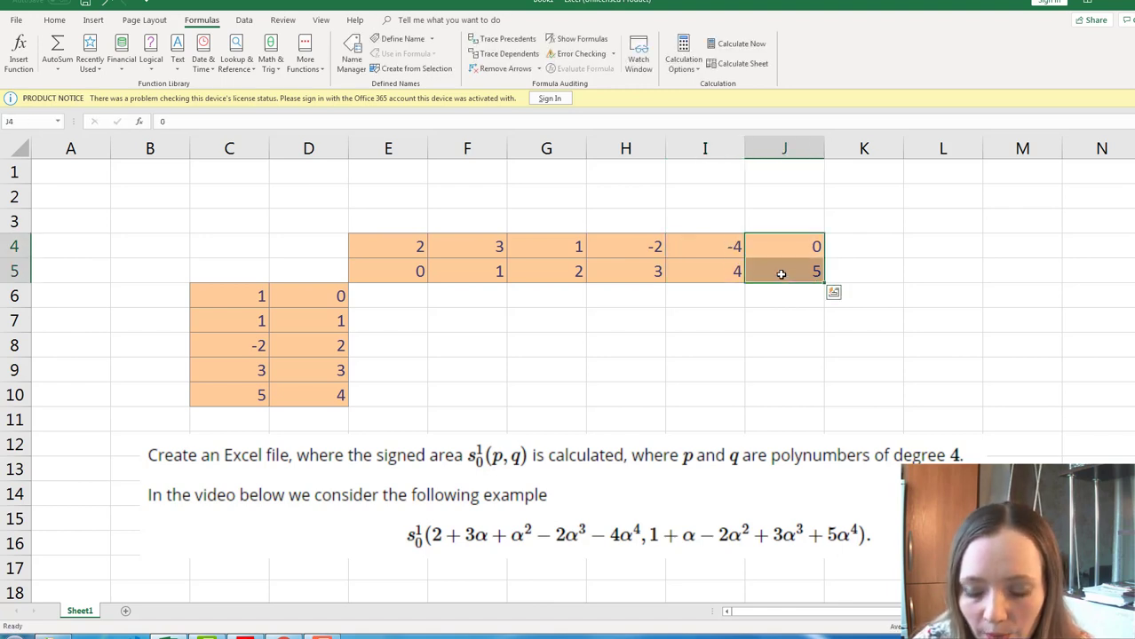
key(Delete)
click(510, 310)
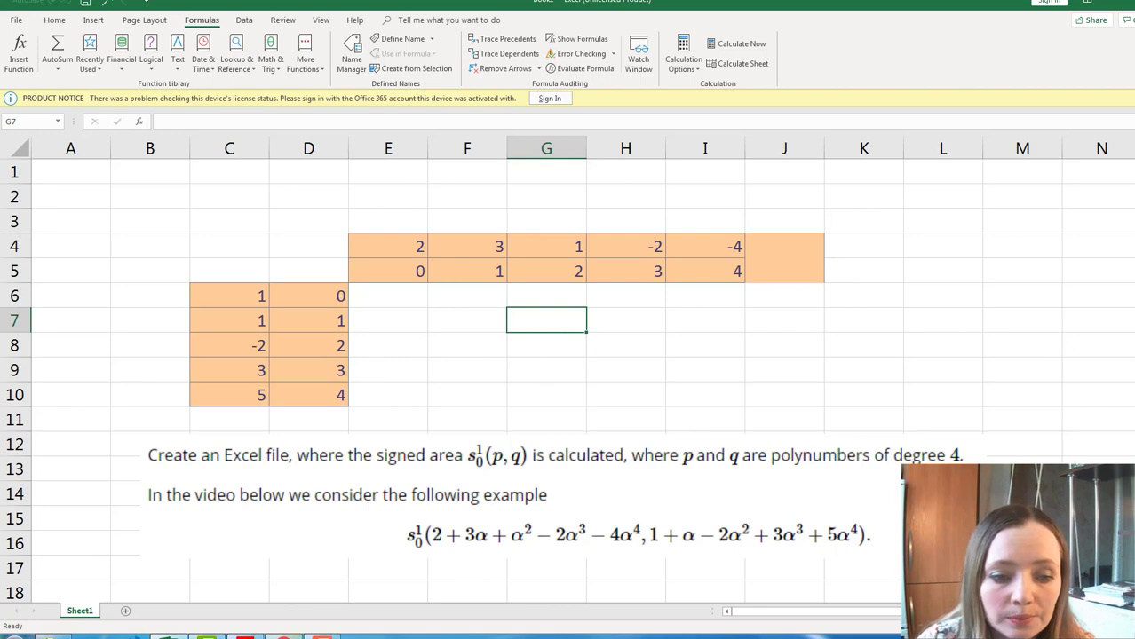
Consult the signed-area formula in the PDF, then return to Excel and begin the formula in E6 with =E4*C6*(D6-E5).
key(alt+Tab)
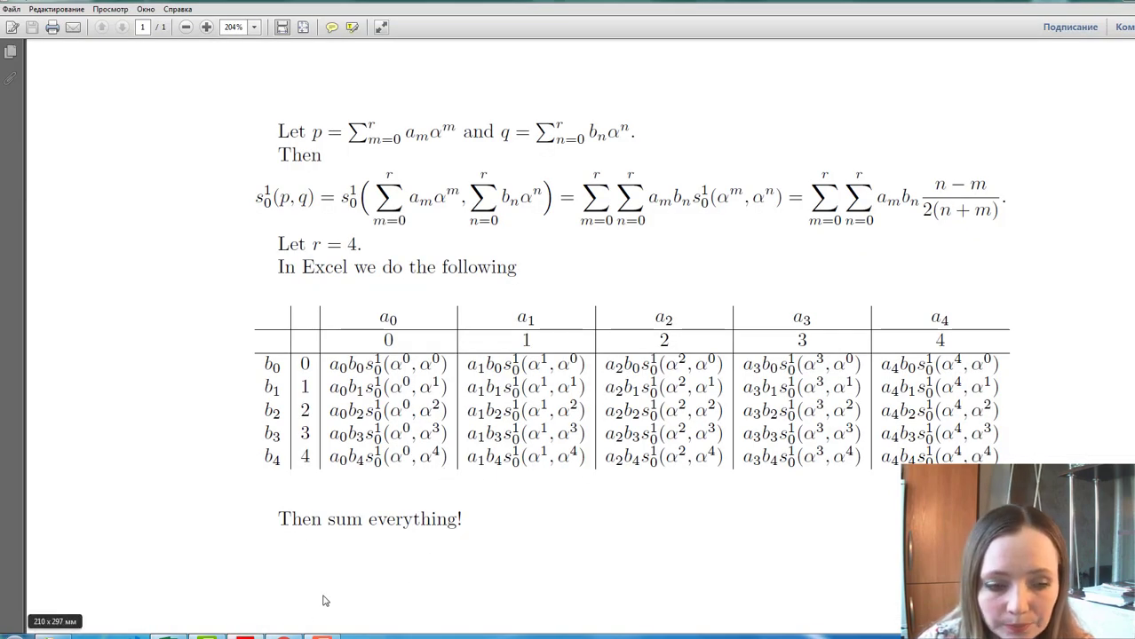
click(174, 637)
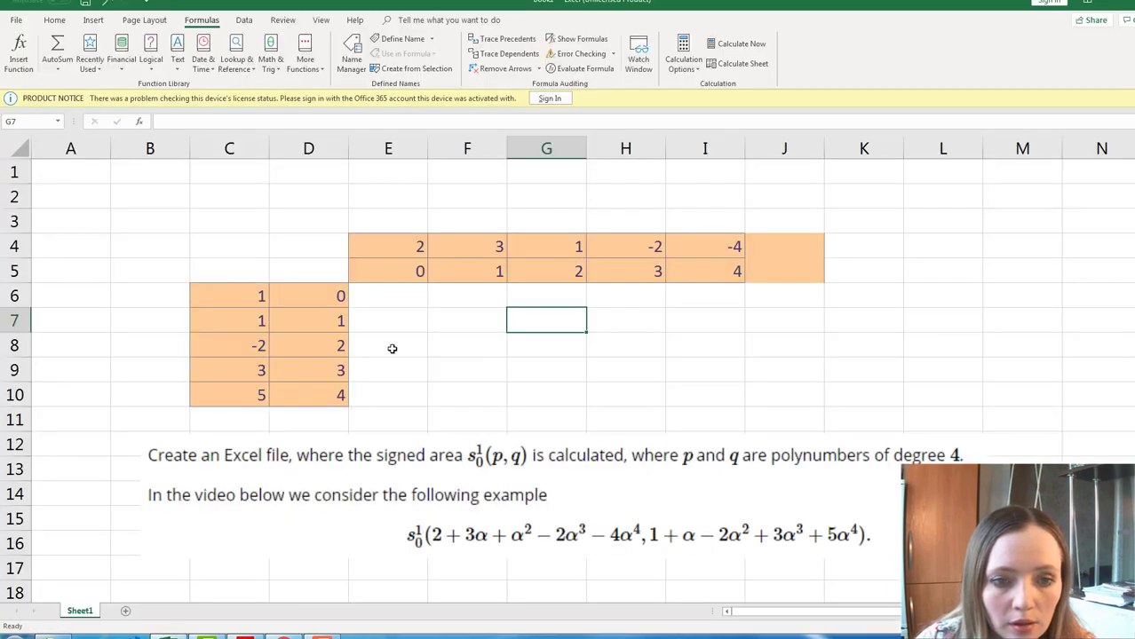
click(398, 299)
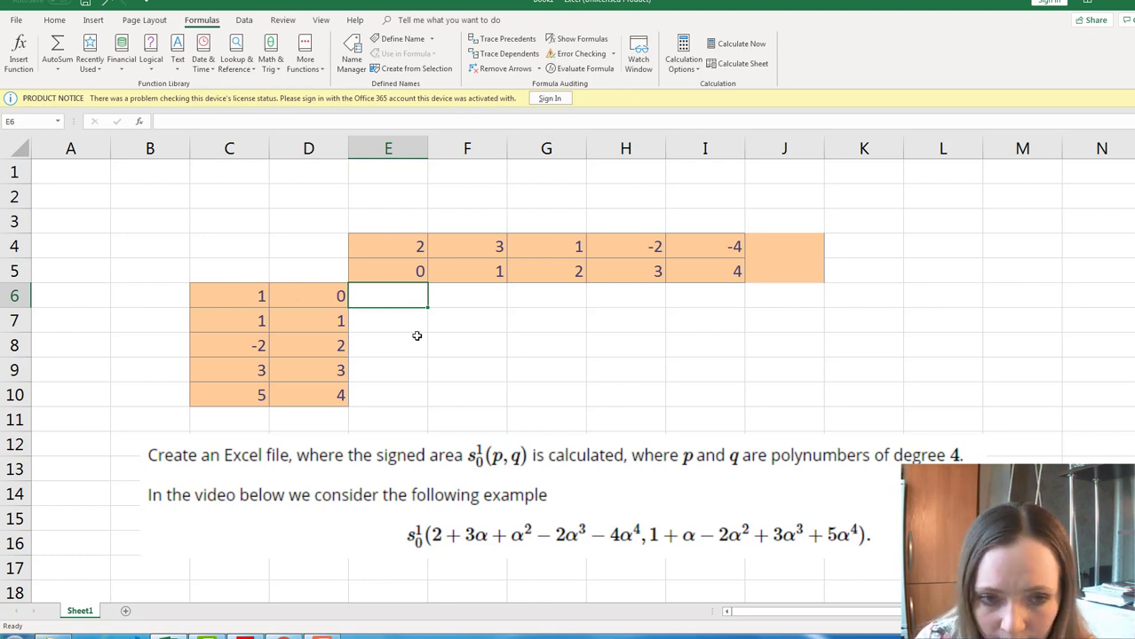
text(=)
click(393, 248)
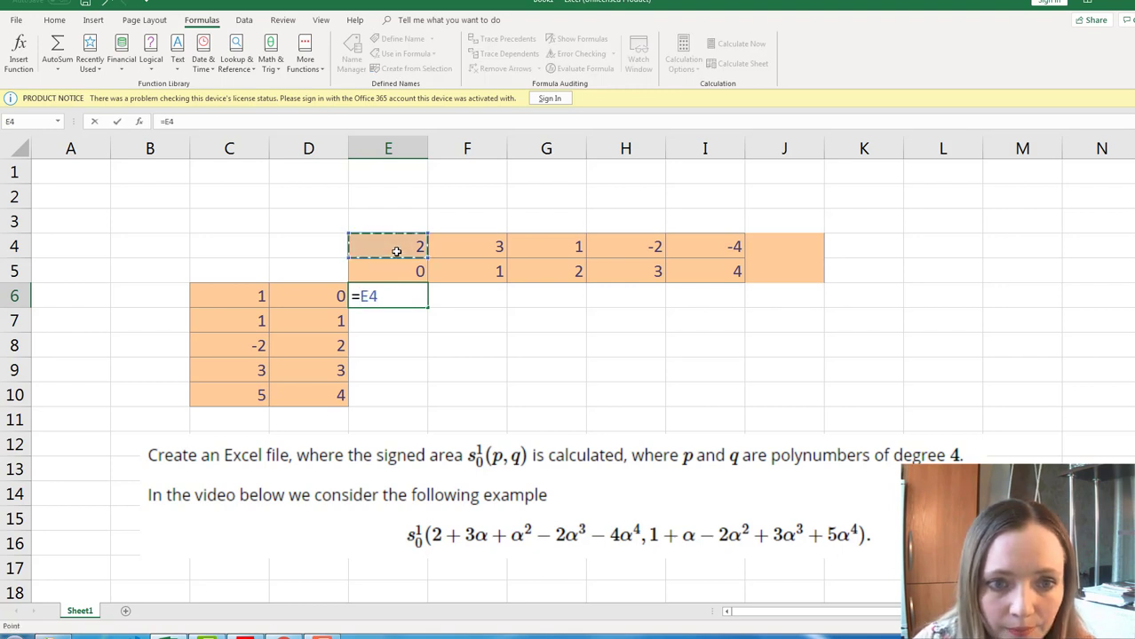
text(*)
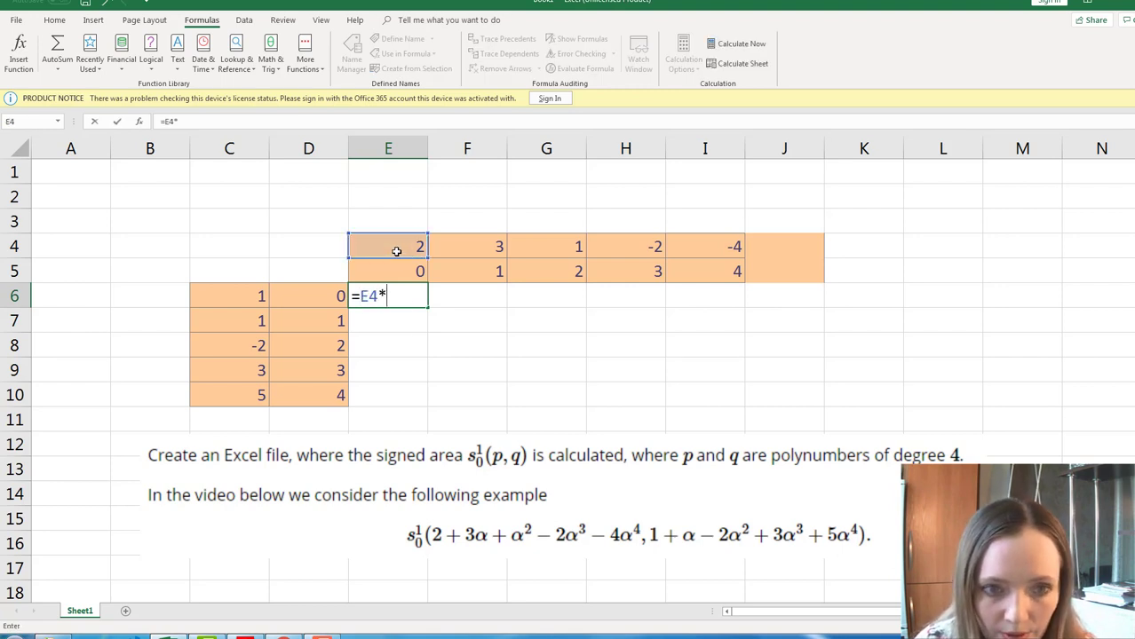
click(237, 298)
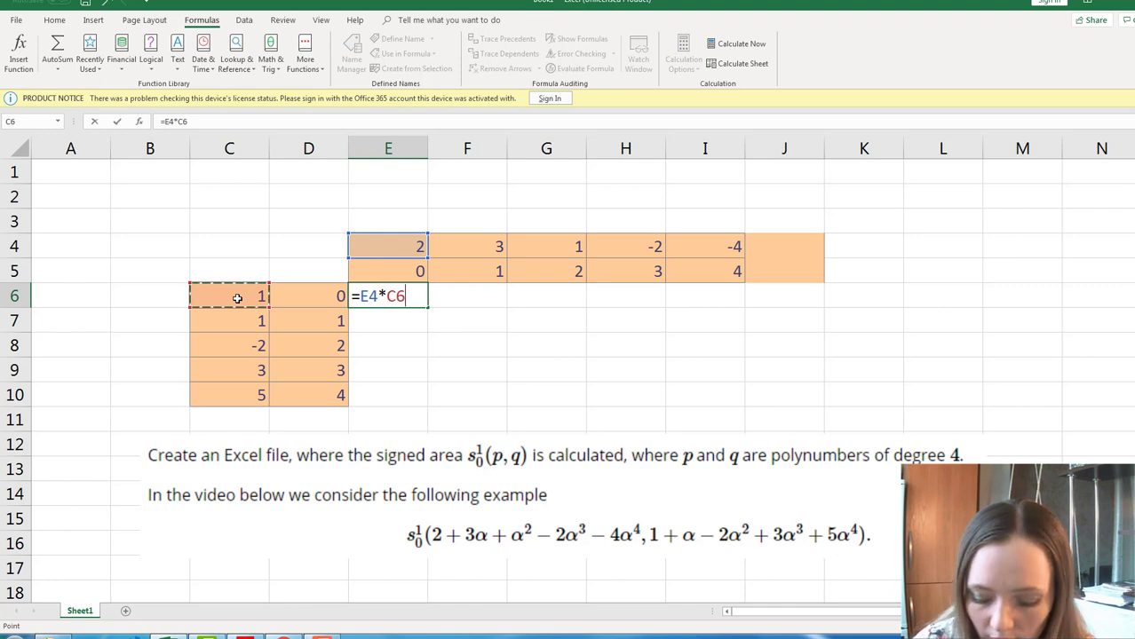
text(*)
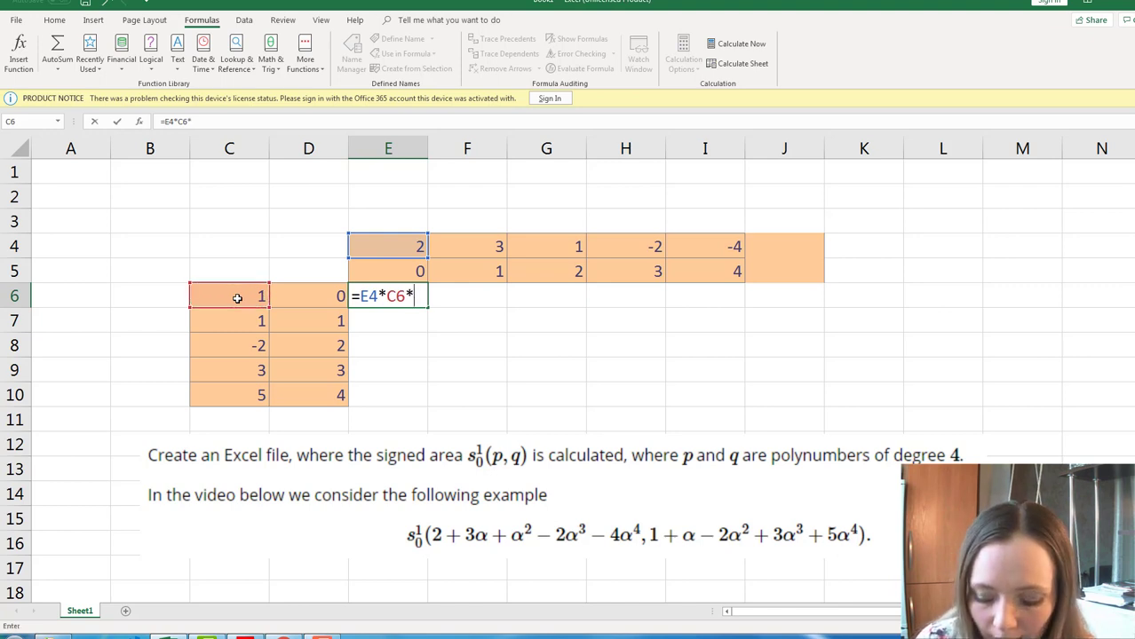
text(())
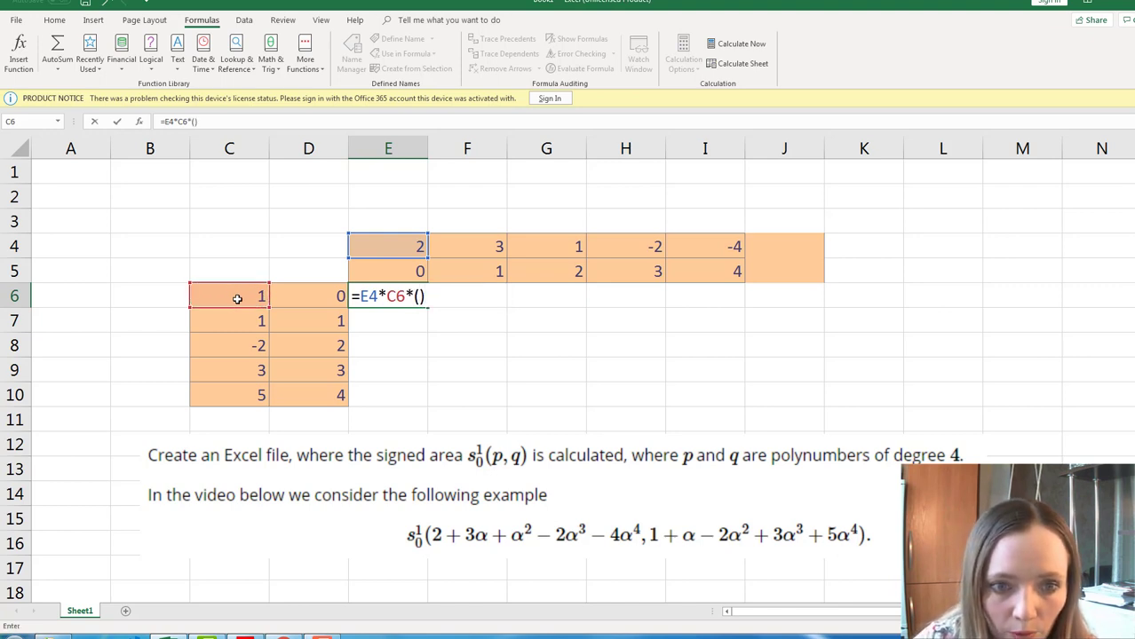
click(419, 297)
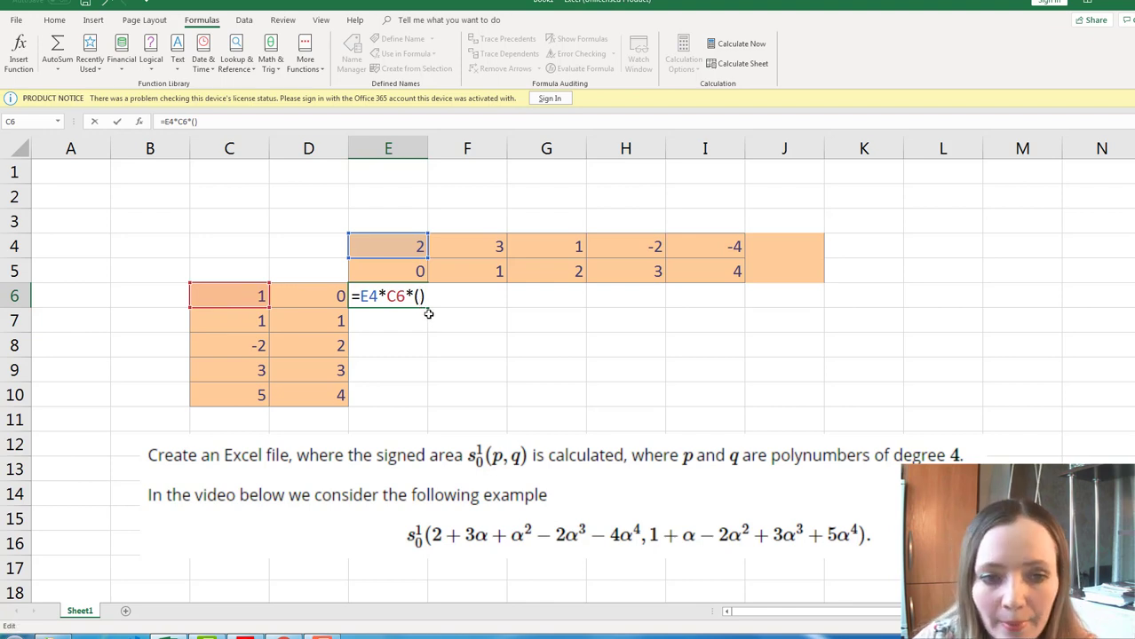
click(317, 299)
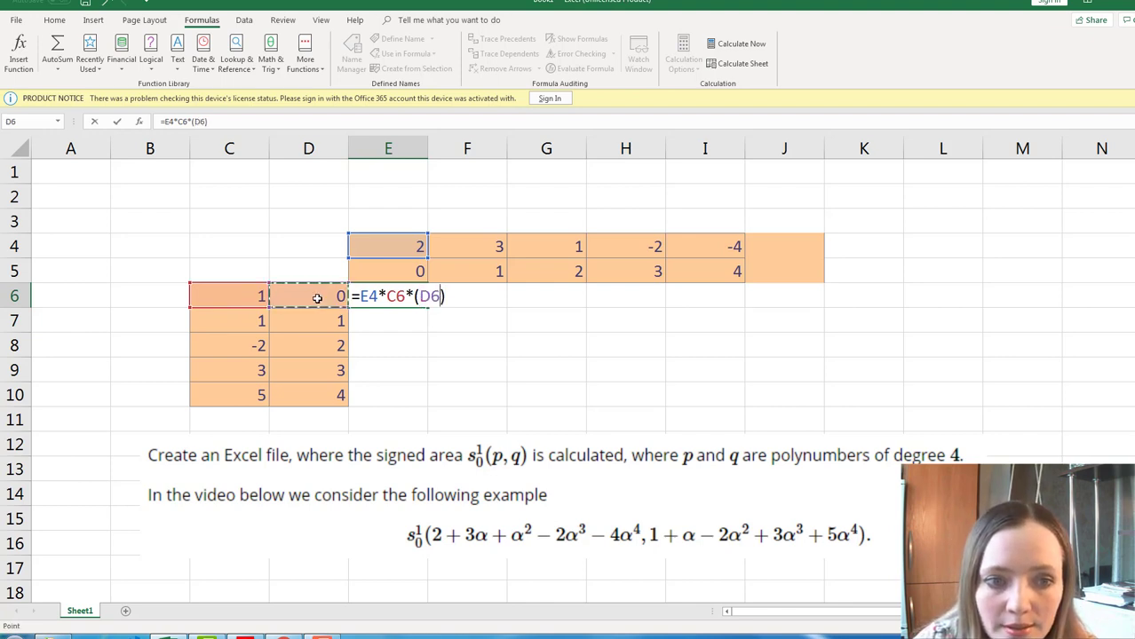
text(-)
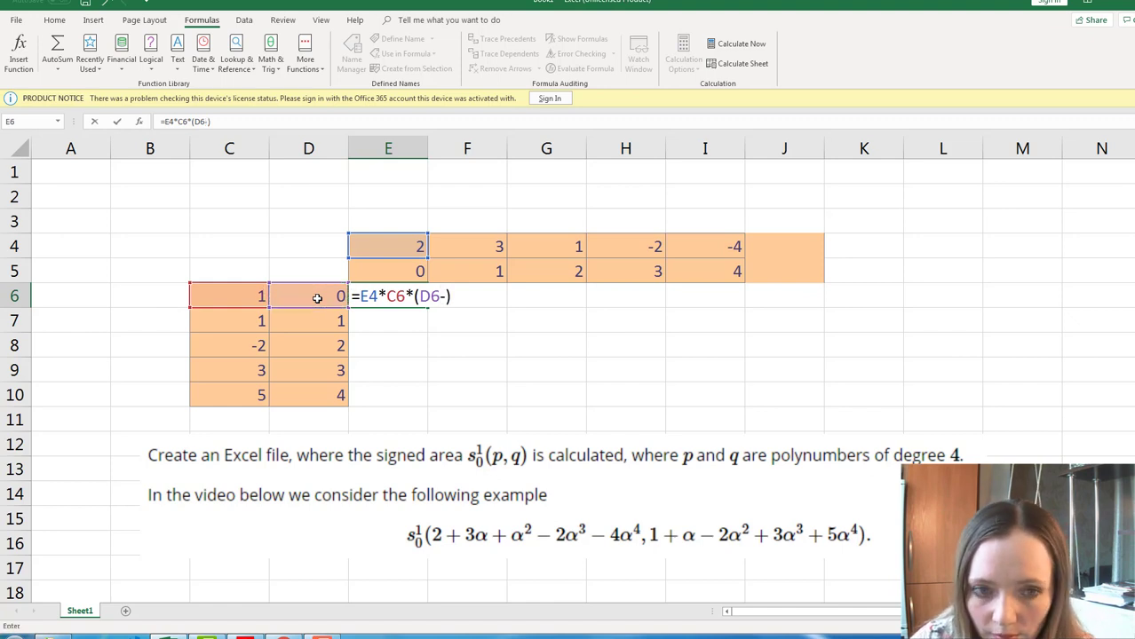
click(369, 282)
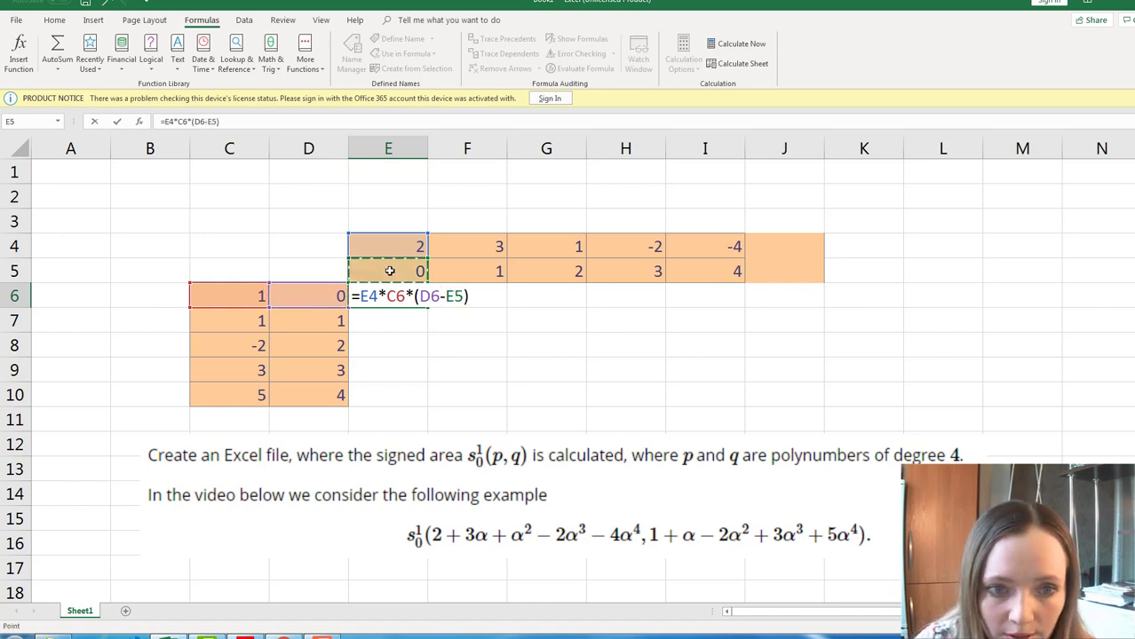
Complete the E6 formula by dividing by (2*(D6+E5)), giving =E4*C6*(D6-E5)/(2*(D6+E5)).
click(485, 301)
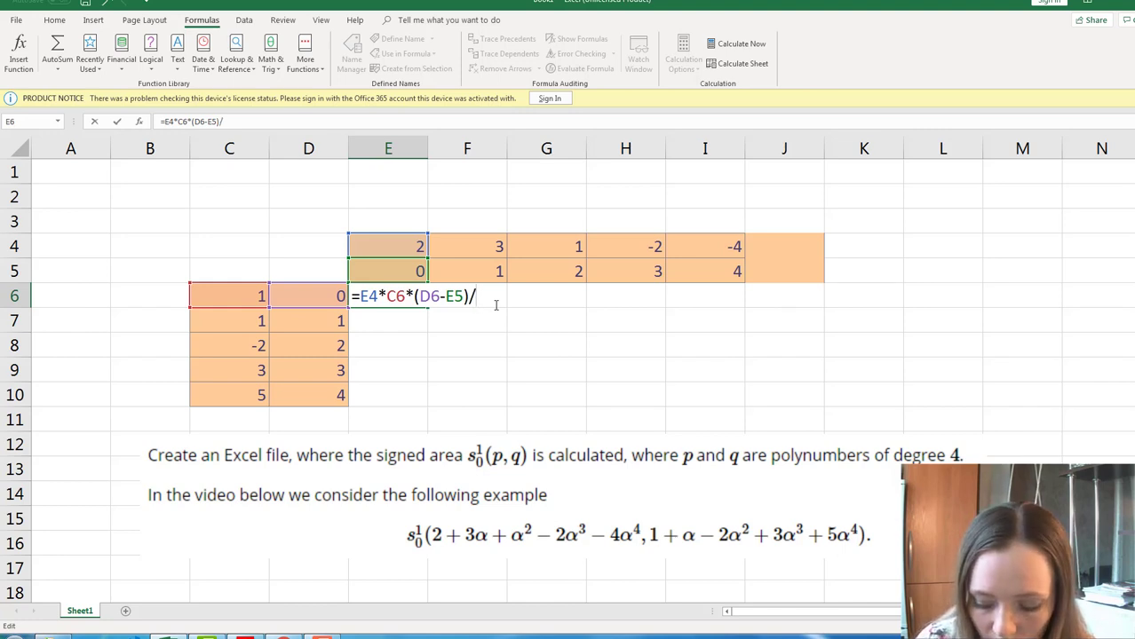
text(/())
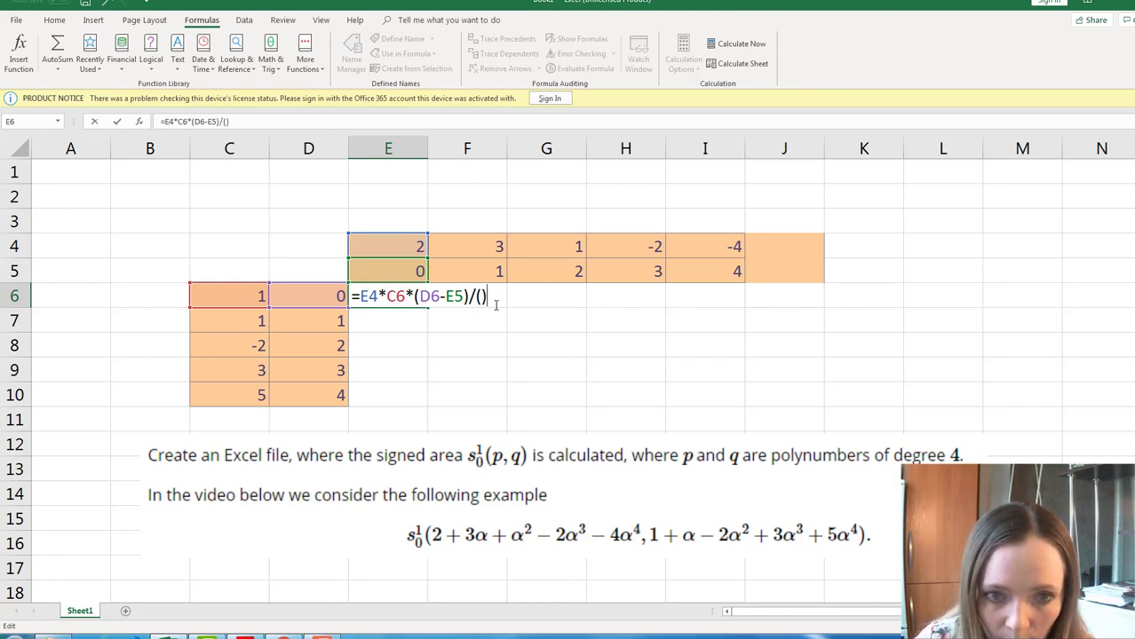
key(Left)
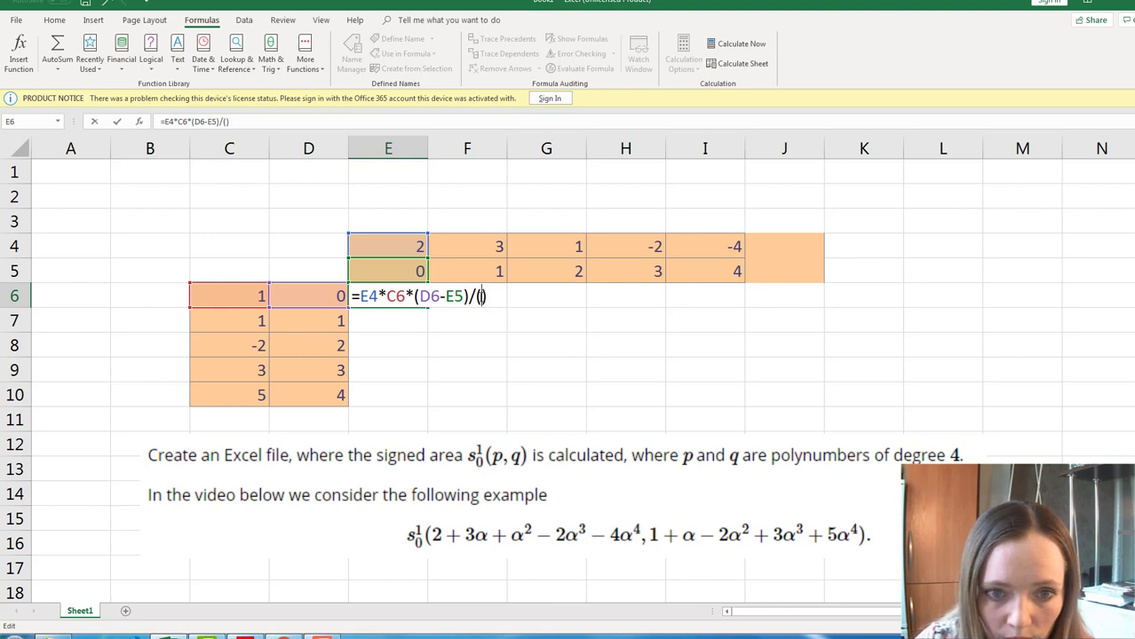
text(2*)
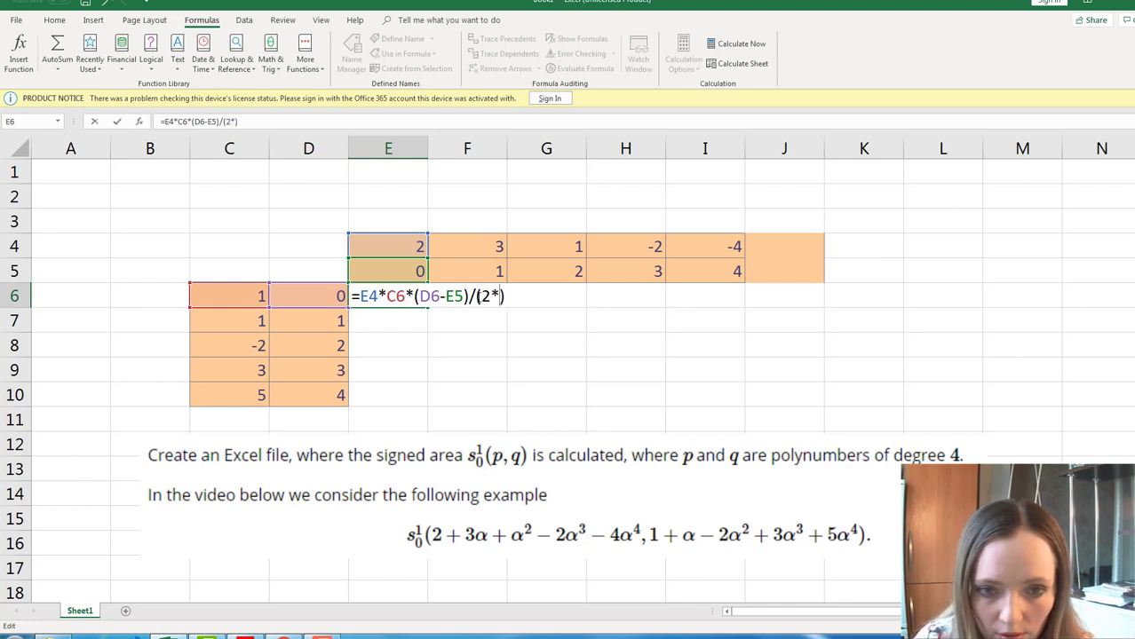
text(())
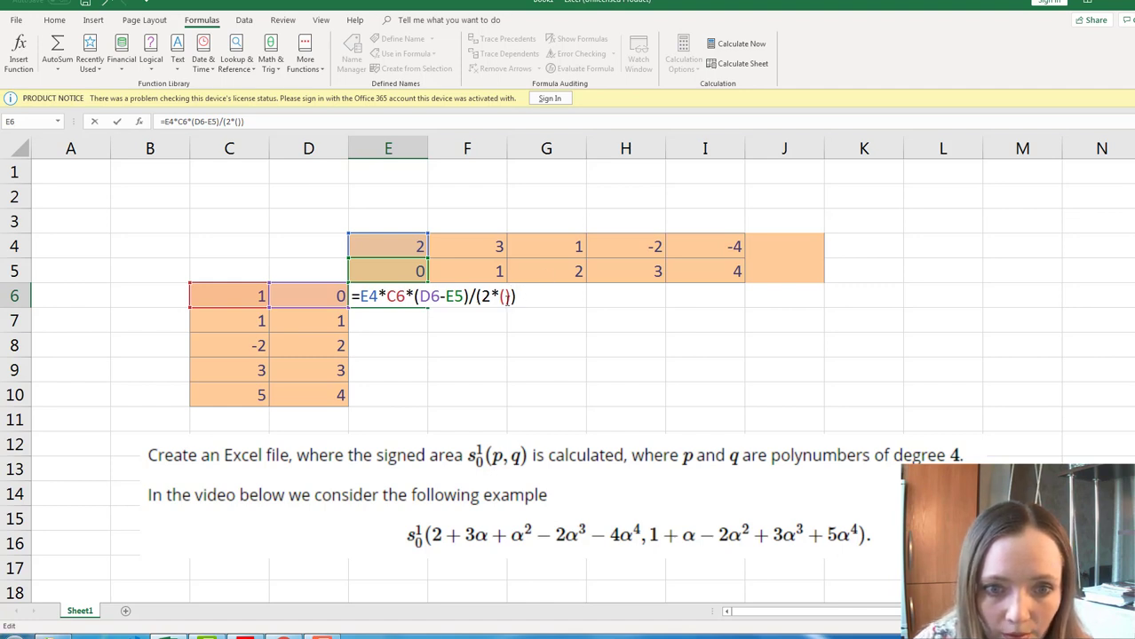
click(310, 298)
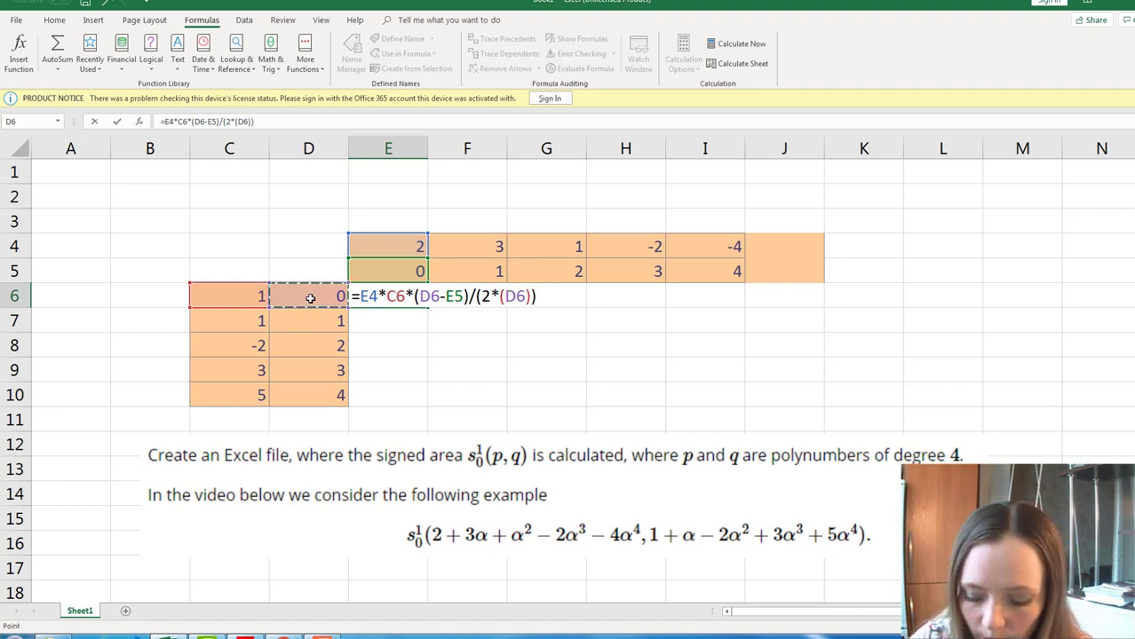
text(+)
click(371, 272)
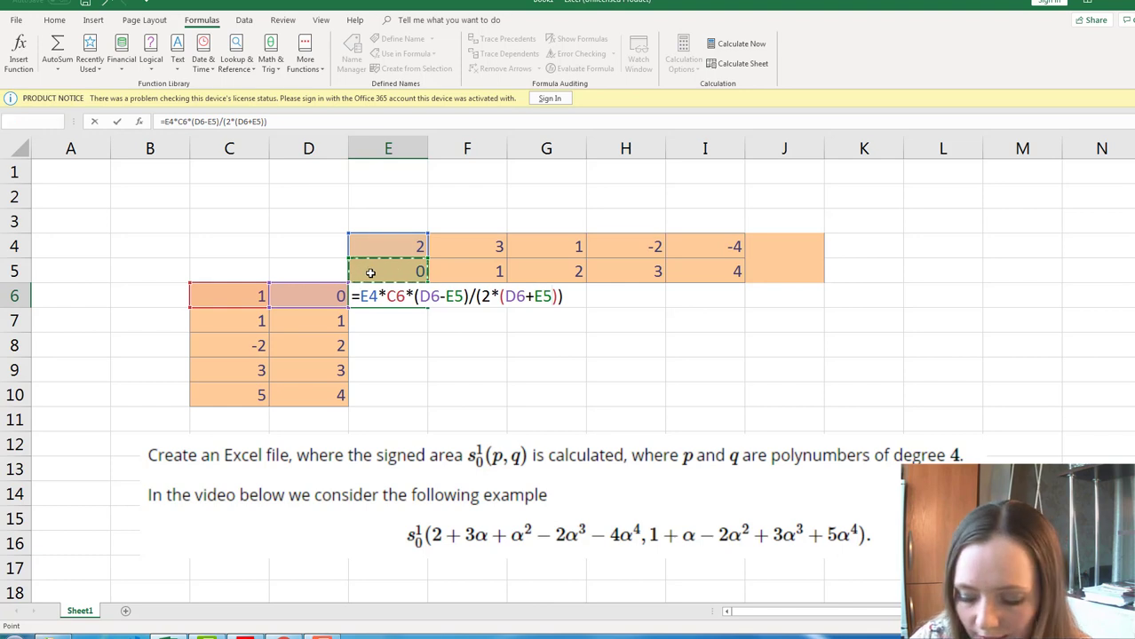
key(Return)
Try to fill the E6 formula down to E7, inspect its cell references and clear the copy.
click(425, 303)
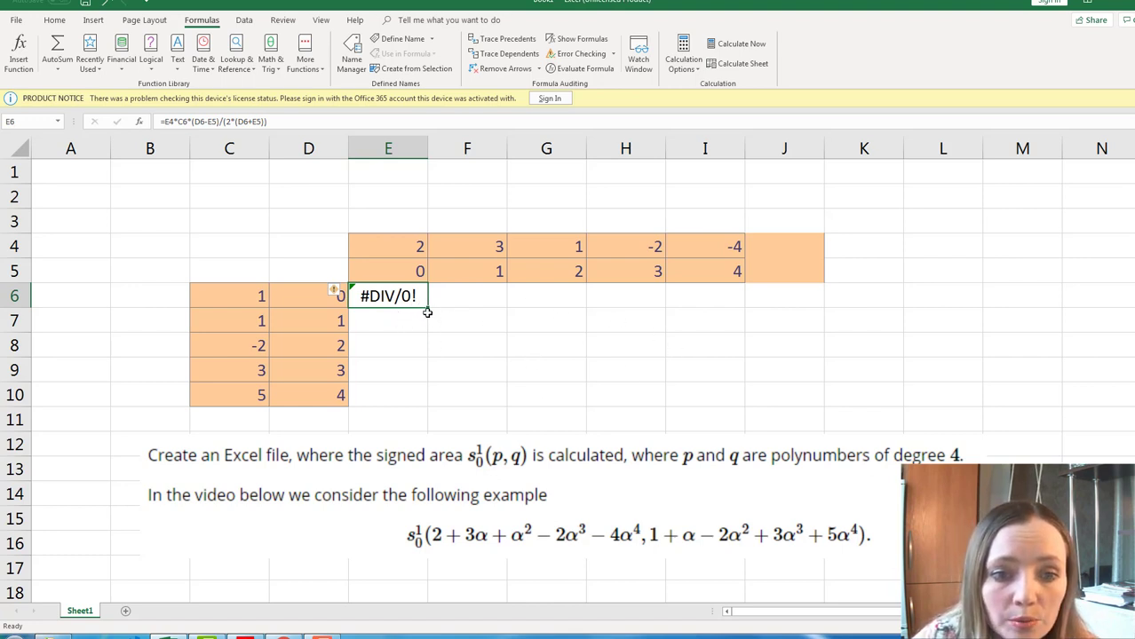
drag(427, 309, 427, 332)
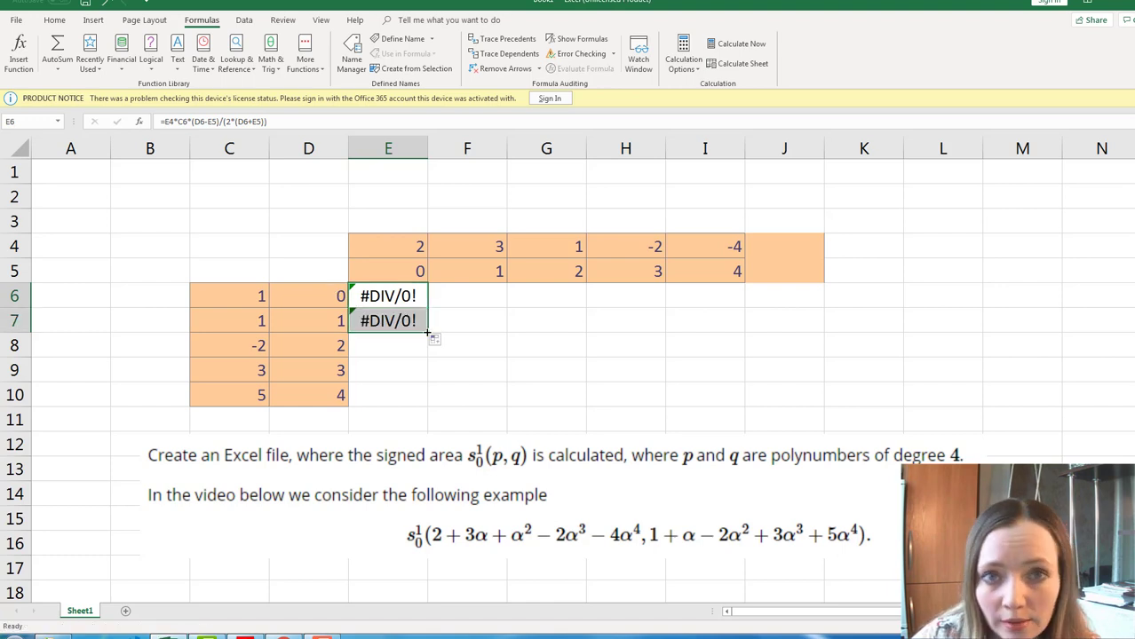
click(397, 324)
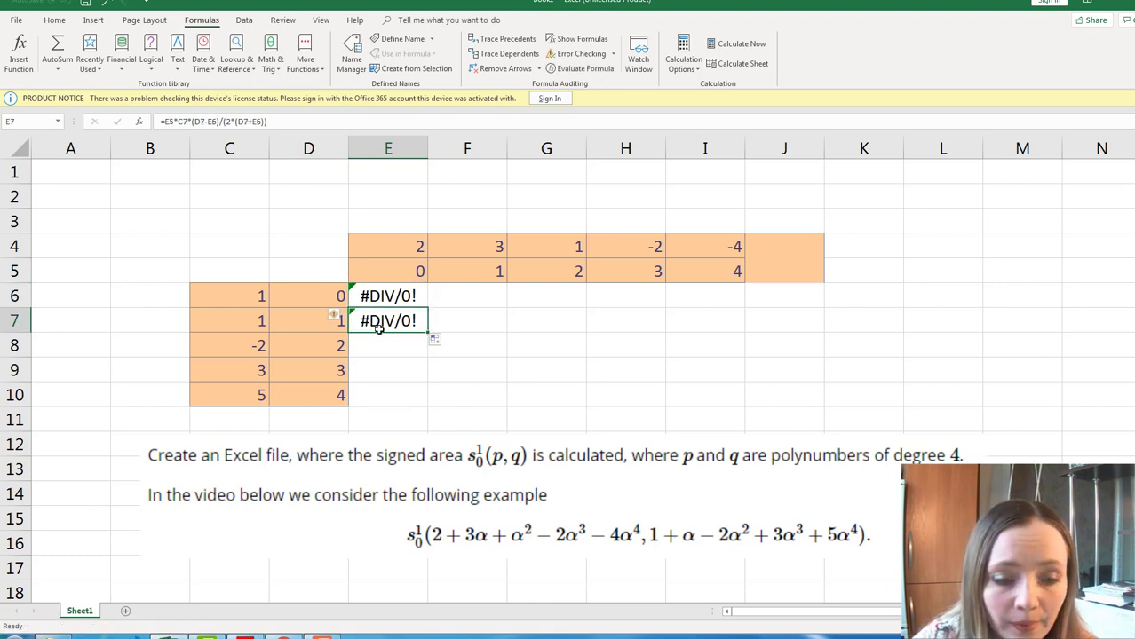
click(275, 322)
click(389, 250)
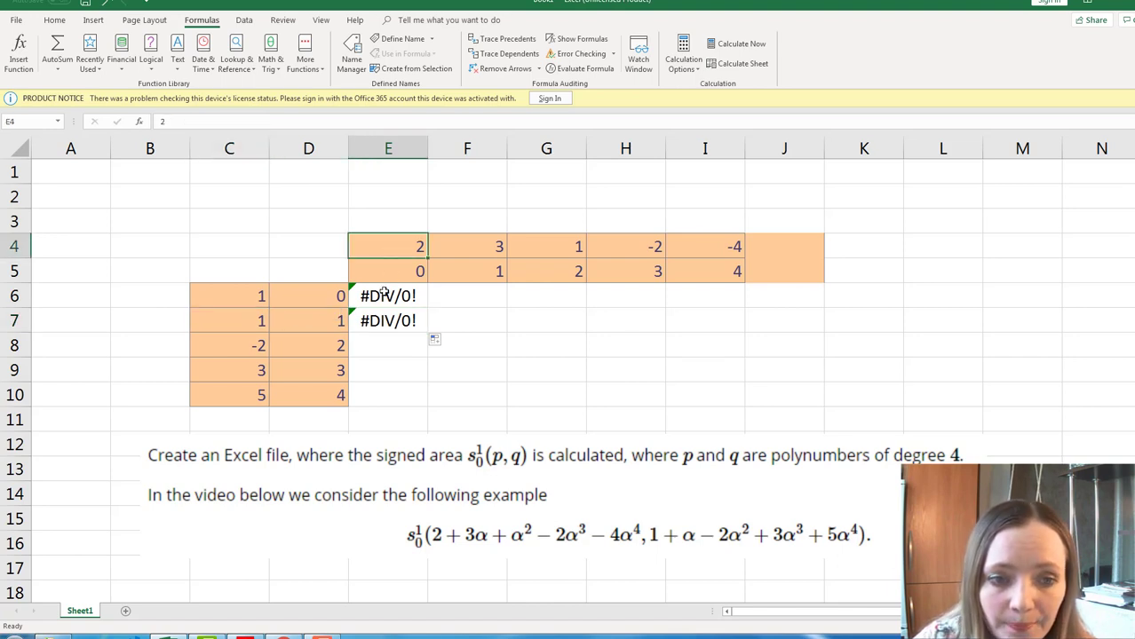
double_click(380, 322)
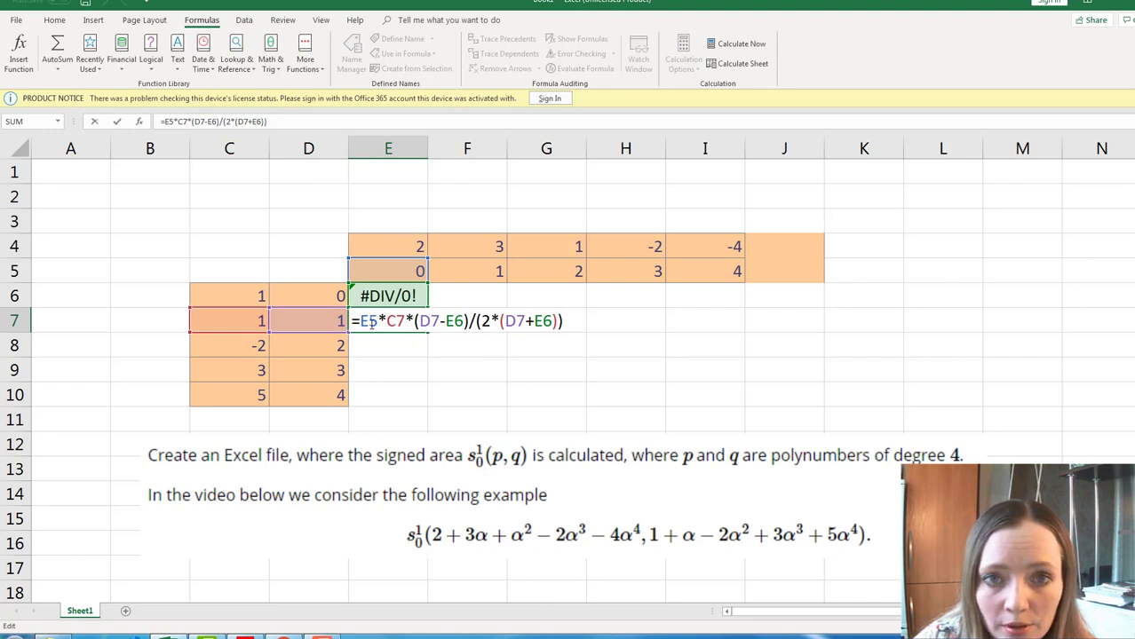
key(Return)
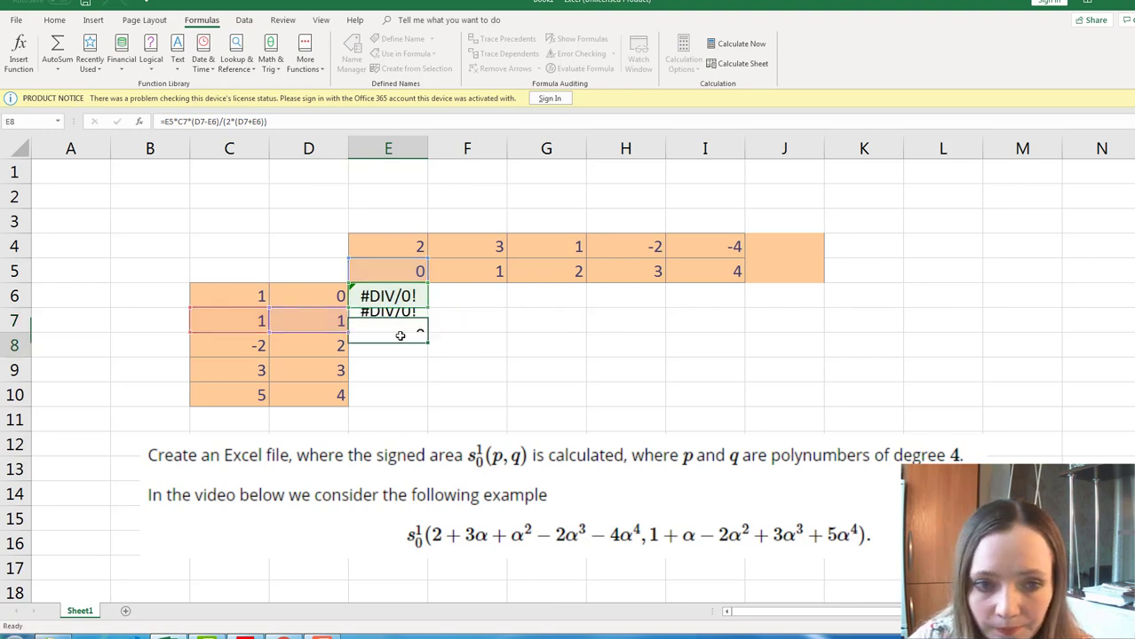
click(394, 325)
key(Delete)
Lock row 4 in the E6 formula by changing the E4 reference to E$4.
double_click(391, 302)
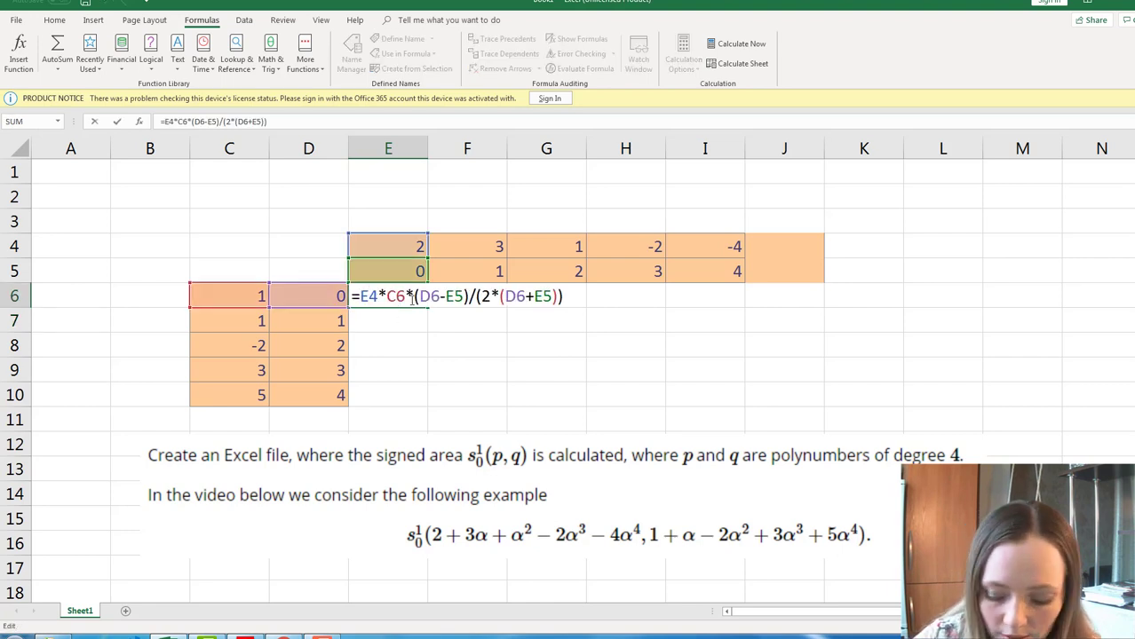
text($)
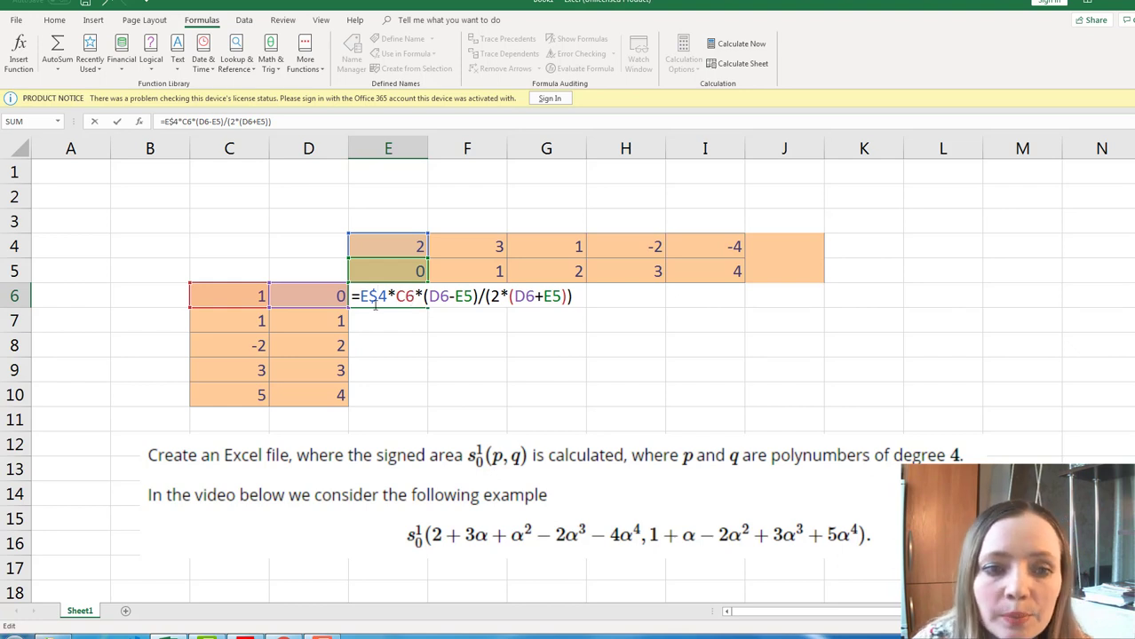
key(Return)
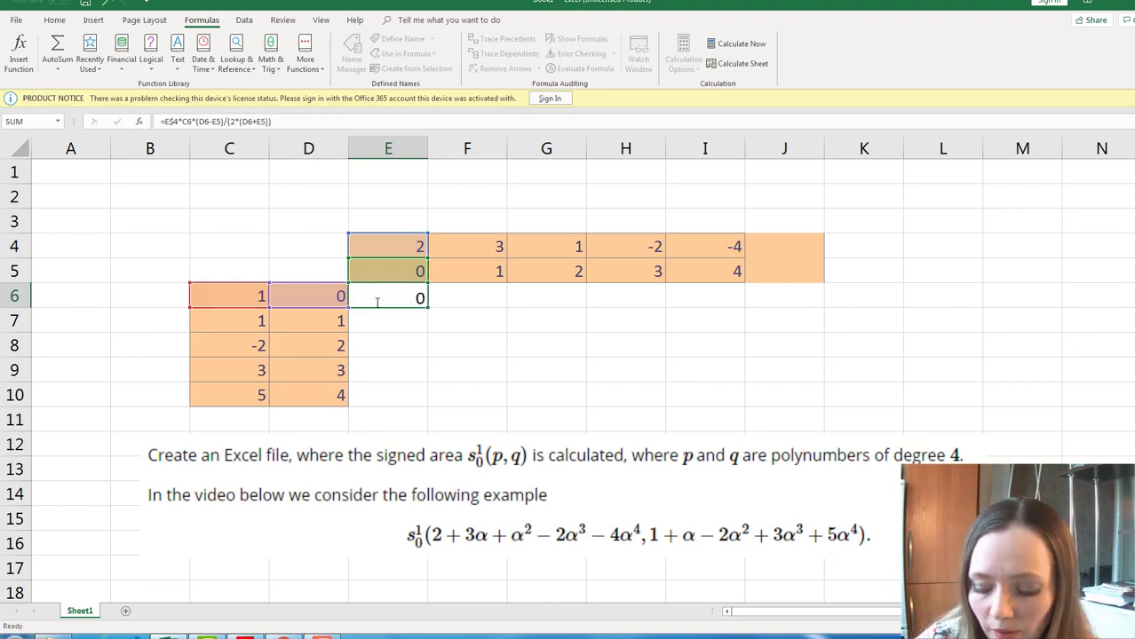
Fill the E6 formula down to E7 and examine the cell references in the copied formula.
click(377, 298)
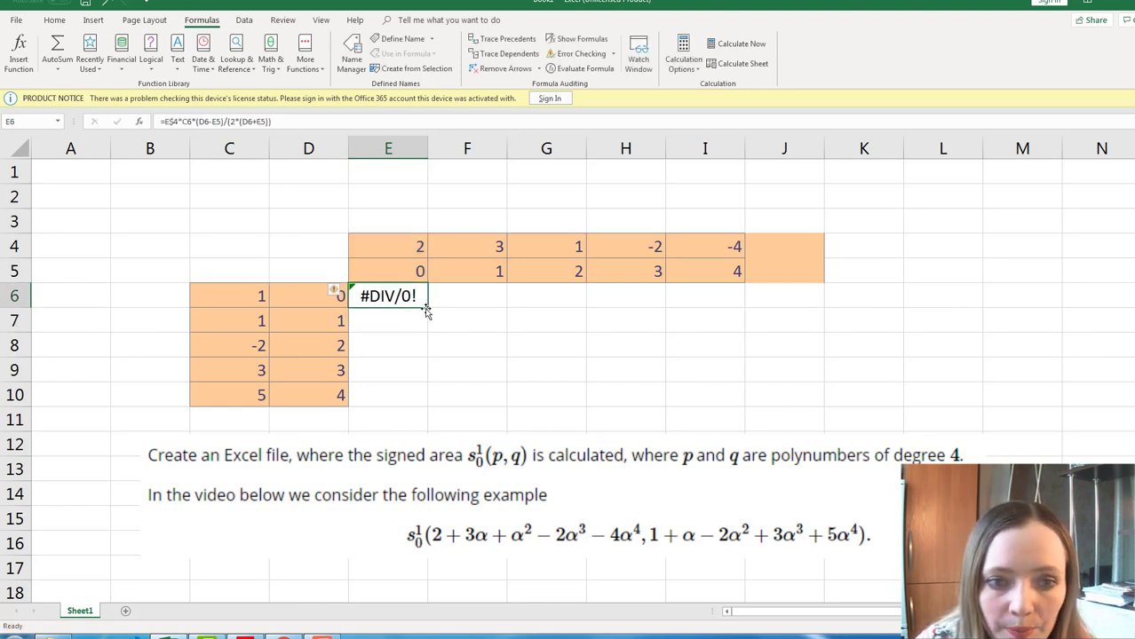
drag(427, 307, 378, 334)
click(379, 325)
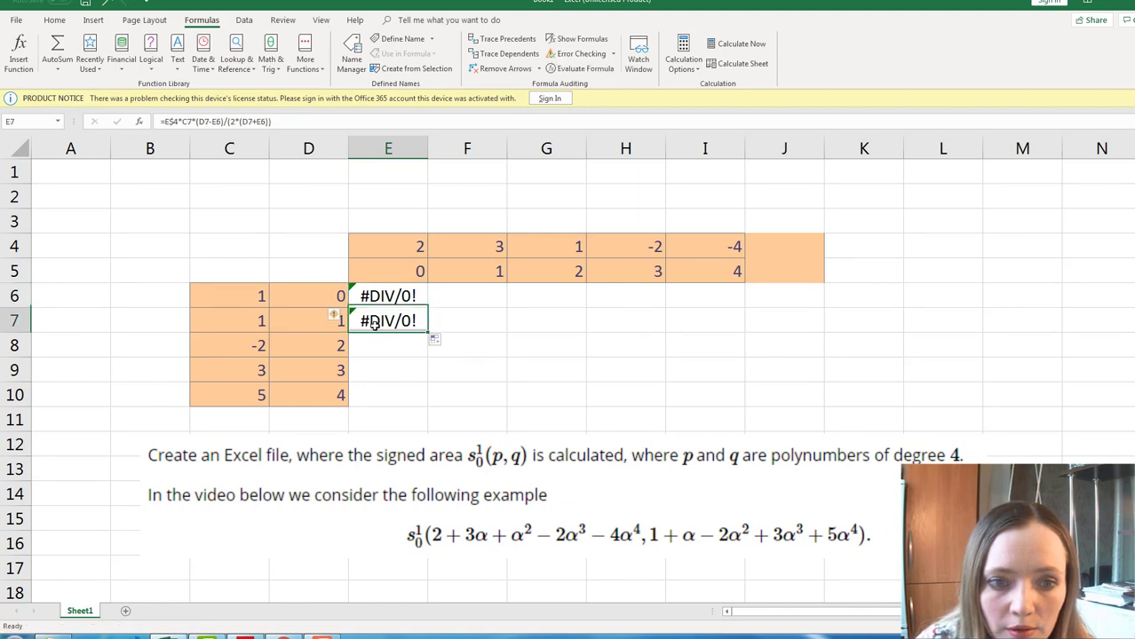
double_click(382, 323)
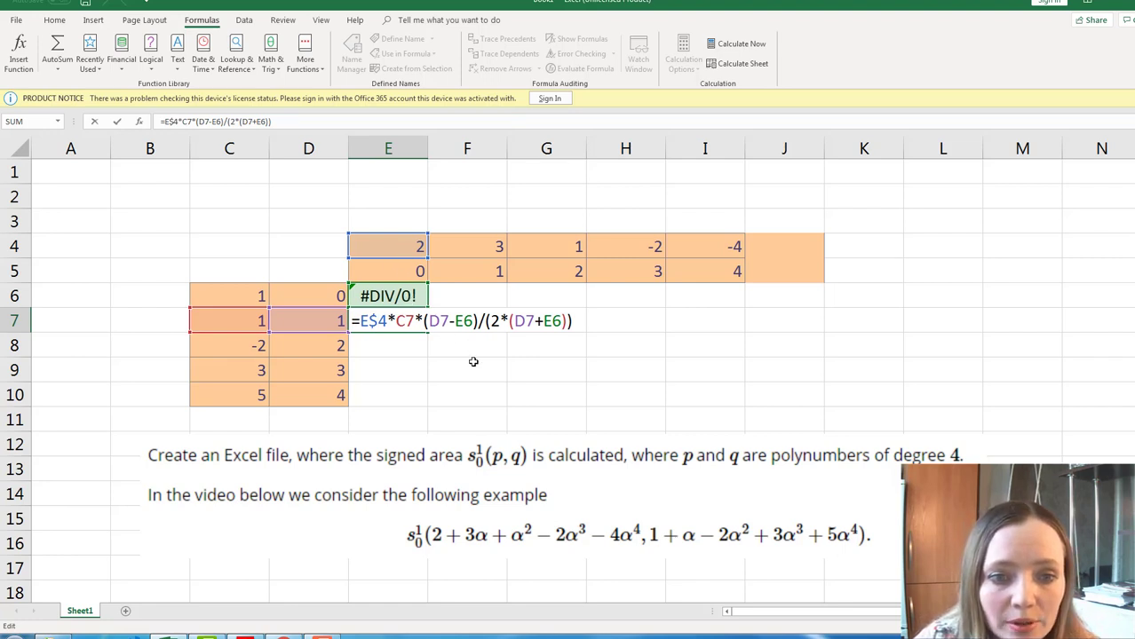
click(299, 323)
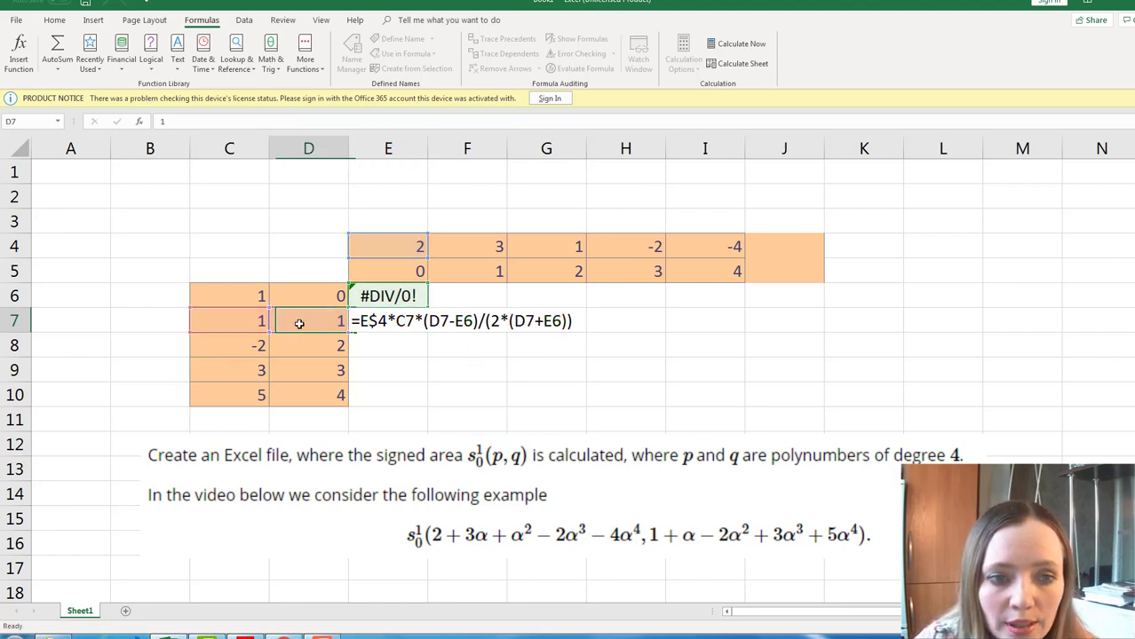
Check the cell references in the copied E7 formula against row 5 and clear E7.
click(380, 270)
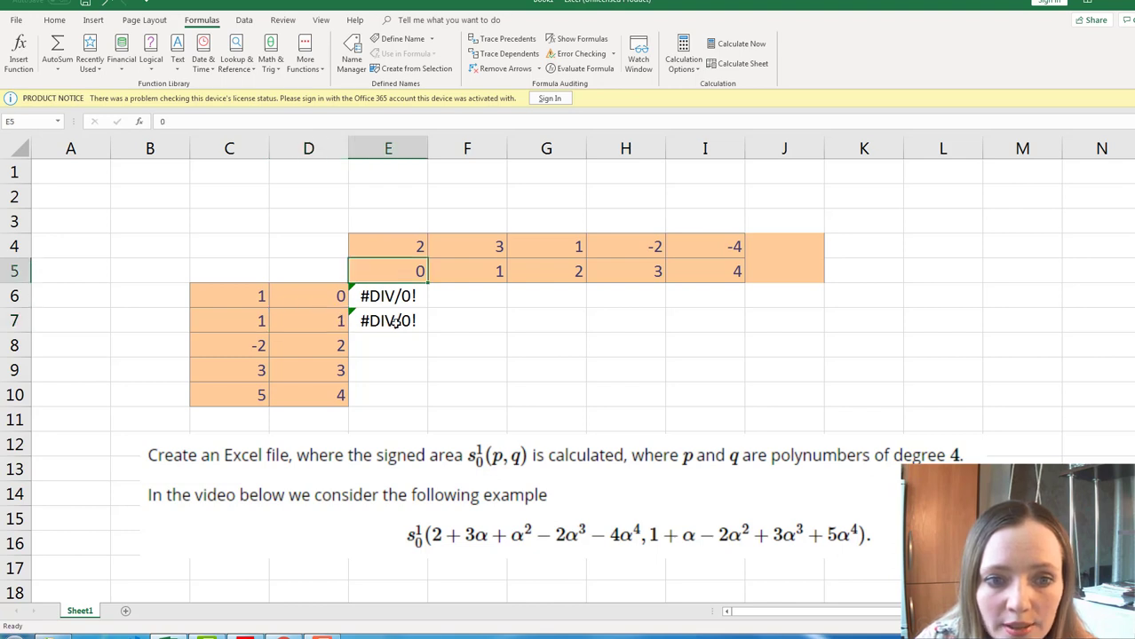
double_click(395, 322)
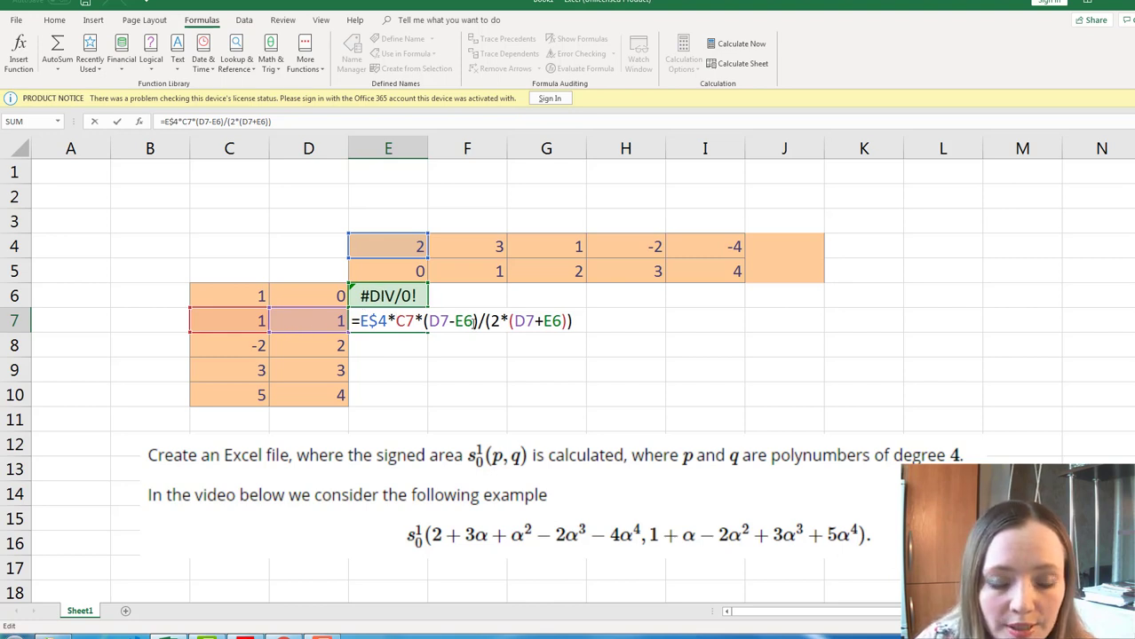
click(391, 298)
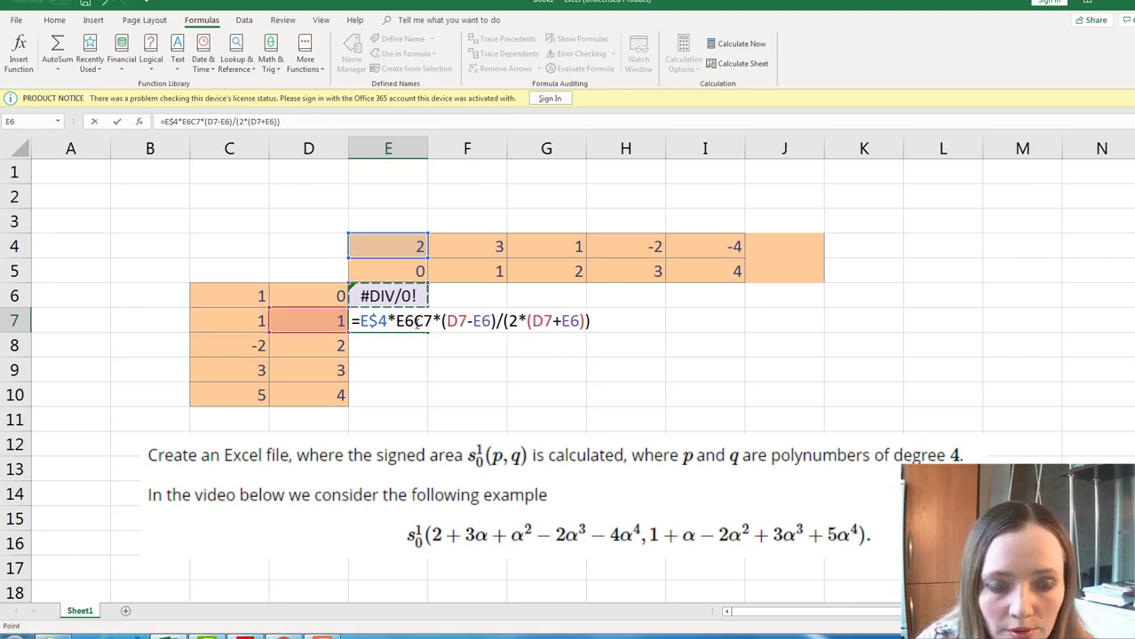
key(BackSpace)
key(BackSpace)
key(Return)
click(415, 323)
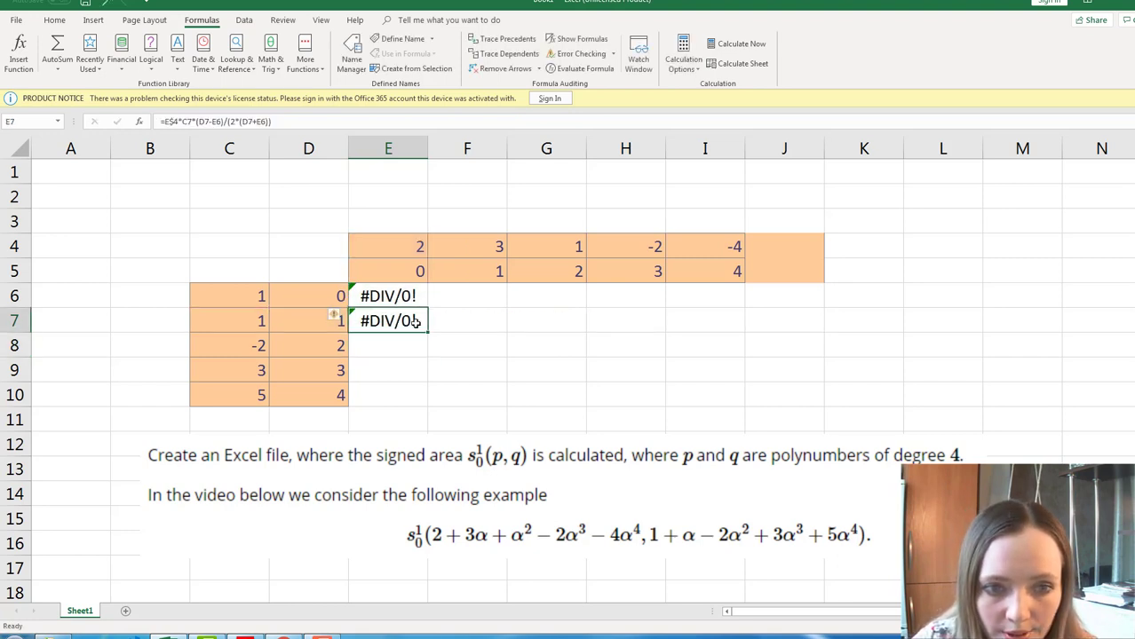
key(Delete)
Lock row 5 in the E6 formula by changing both E5 references to E$5.
double_click(410, 297)
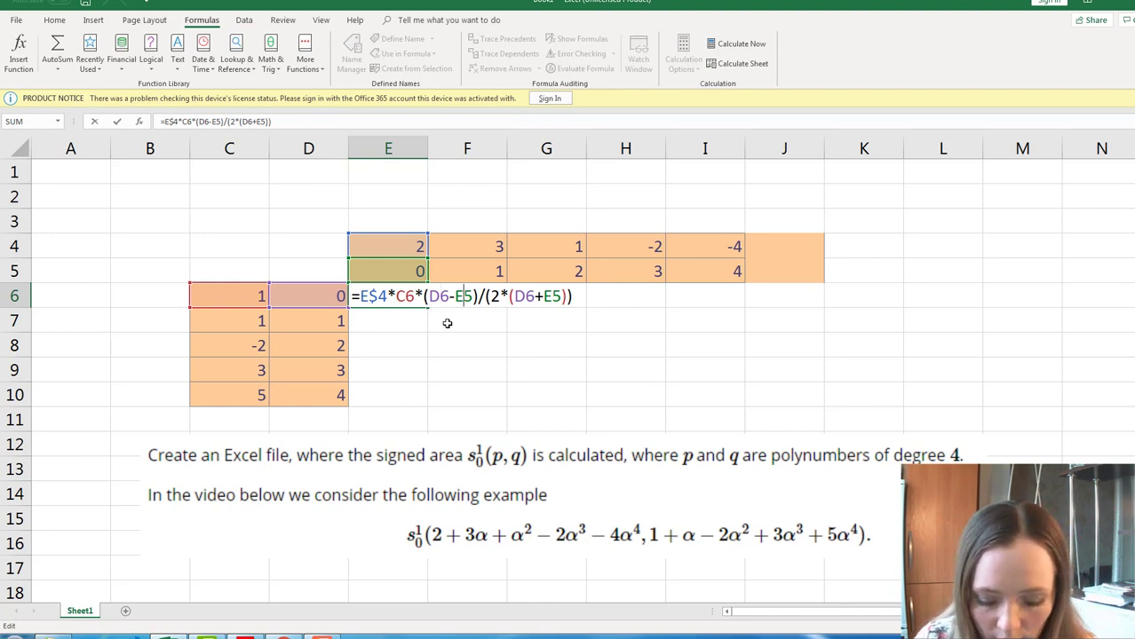
text($)
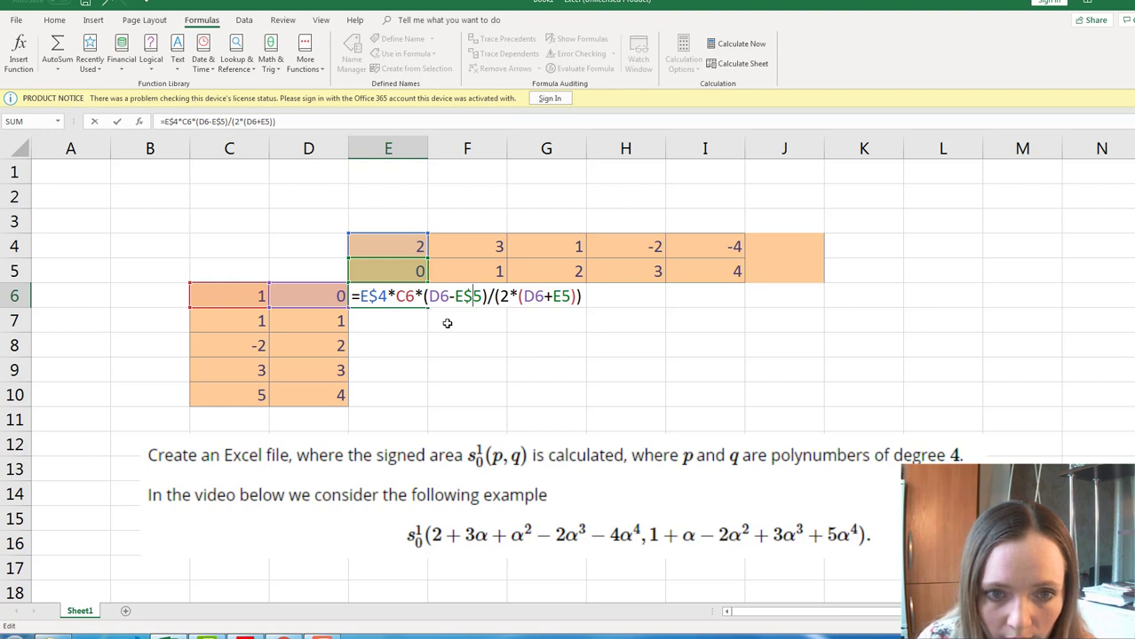
key(Right)
key(Right)
key(Right)
key(Right)
key(Right)
key(Right)
key(Right)
key(Right)
key(Right)
key(Right)
key(Right)
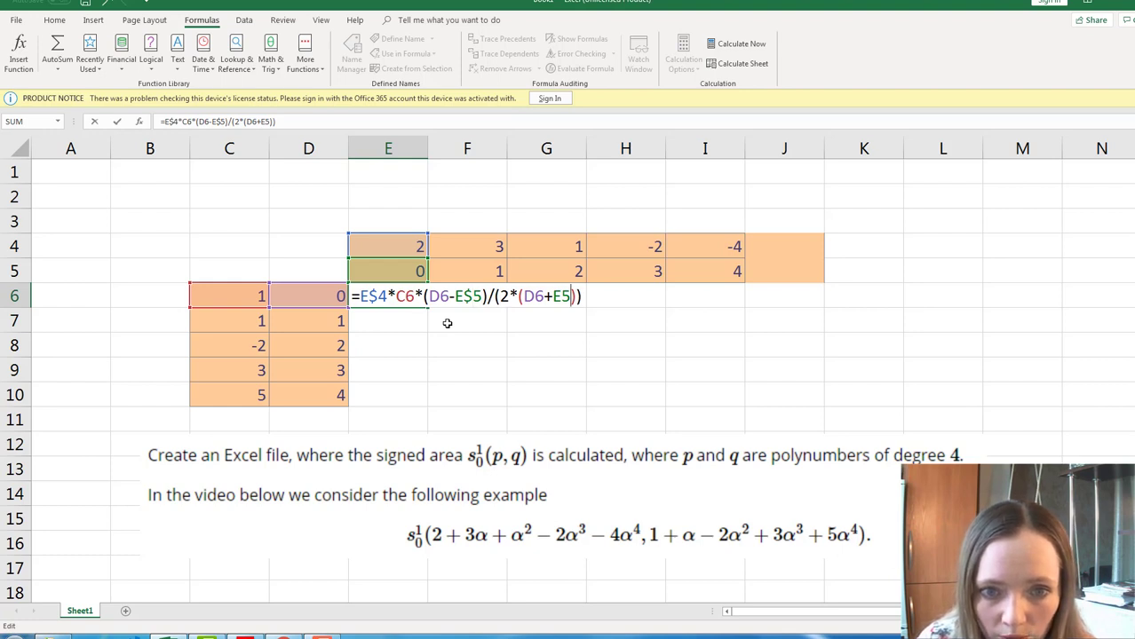
key(Left)
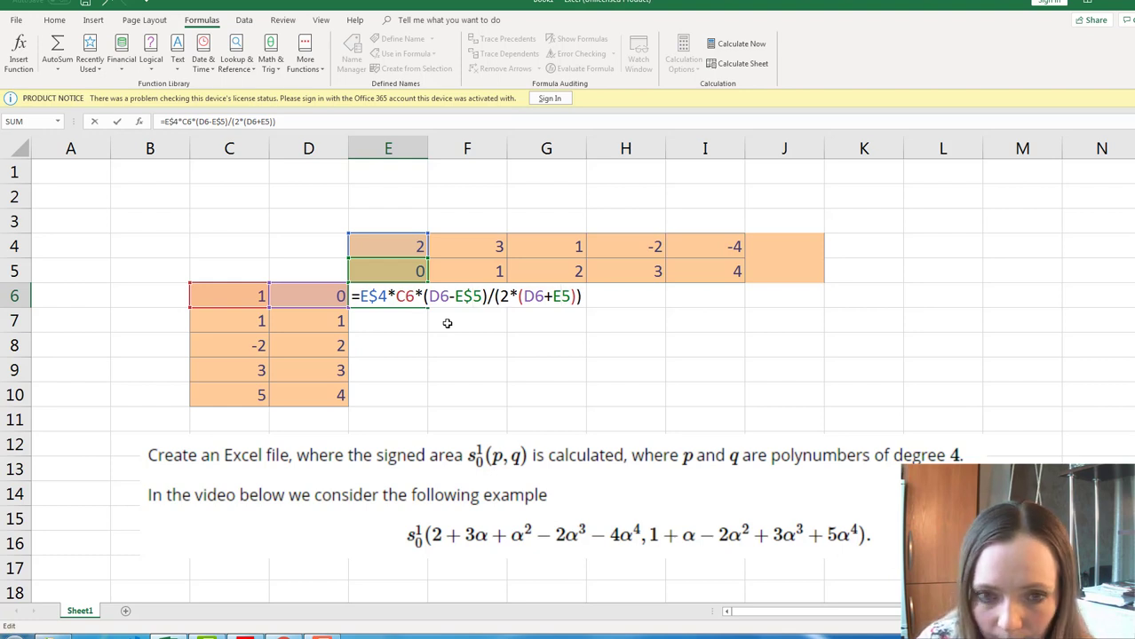
text($)
key(Return)
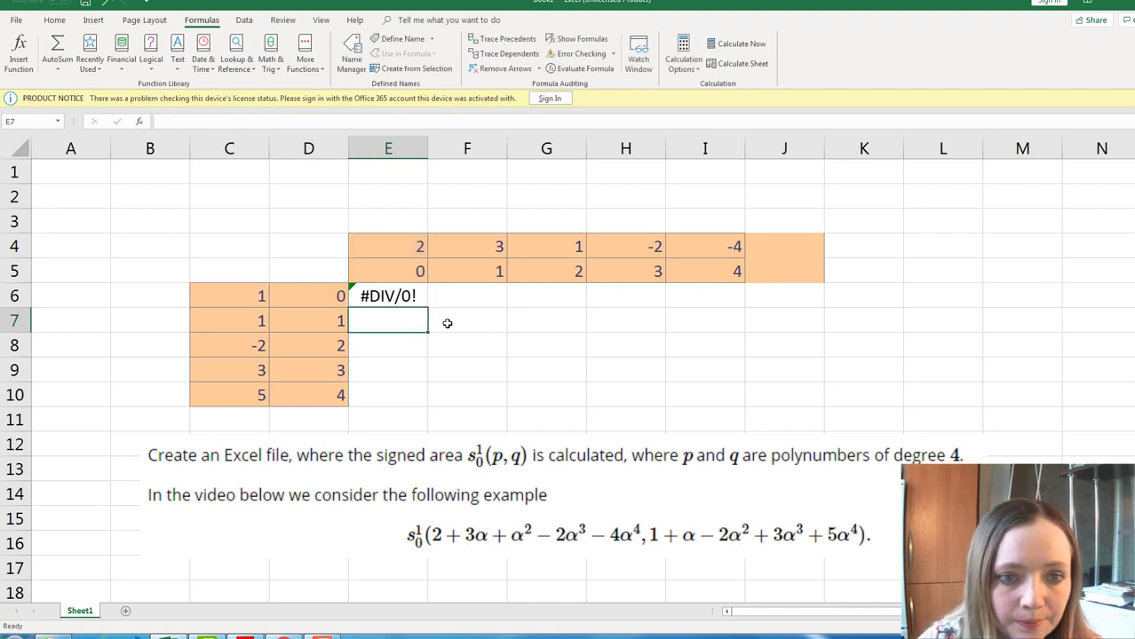
Fill the E6 formula down through E10, checking the cell references in the E7 copy along the way.
click(373, 289)
drag(429, 307, 396, 325)
double_click(399, 327)
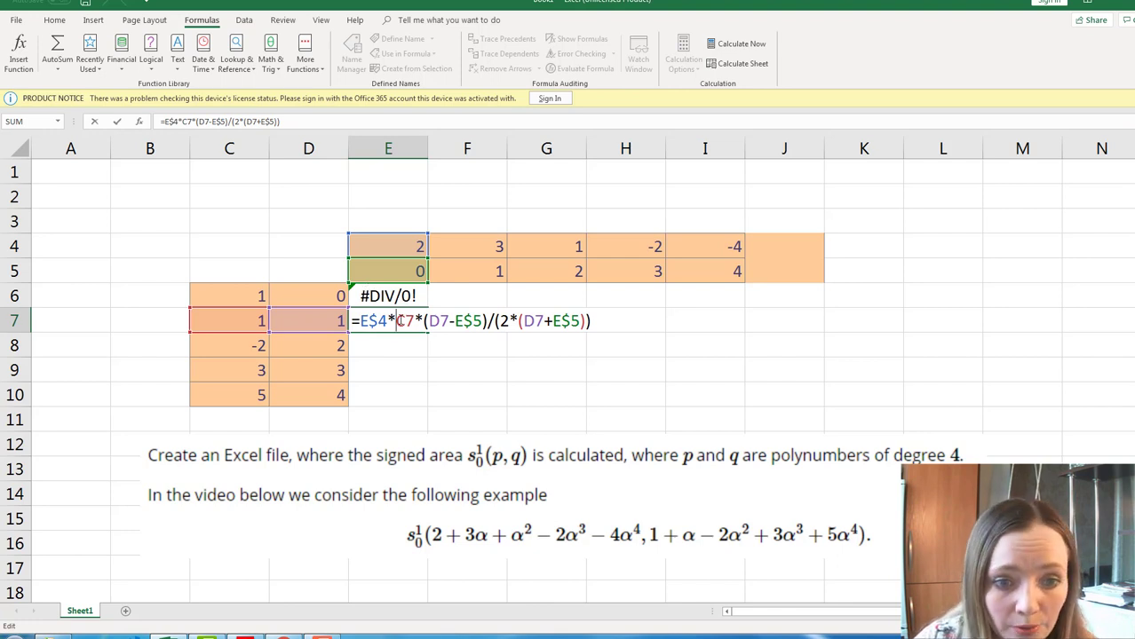
key(Return)
click(415, 327)
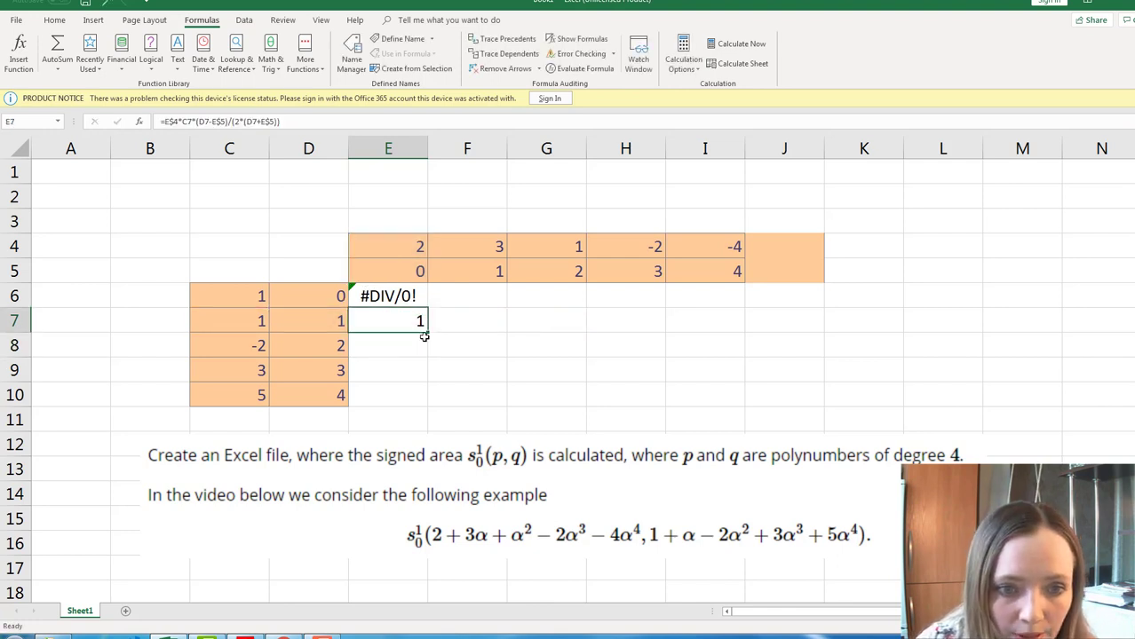
drag(428, 332, 428, 407)
Try to fill the E6 formula across to F6 and inspect the cell references in the copy.
click(399, 296)
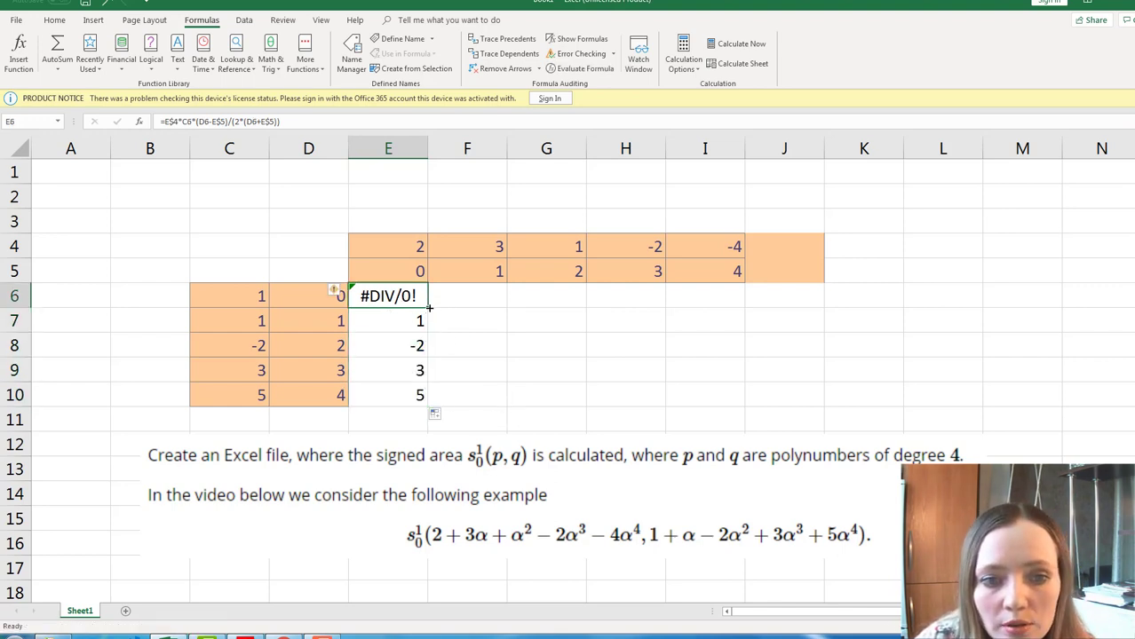
drag(428, 308, 493, 307)
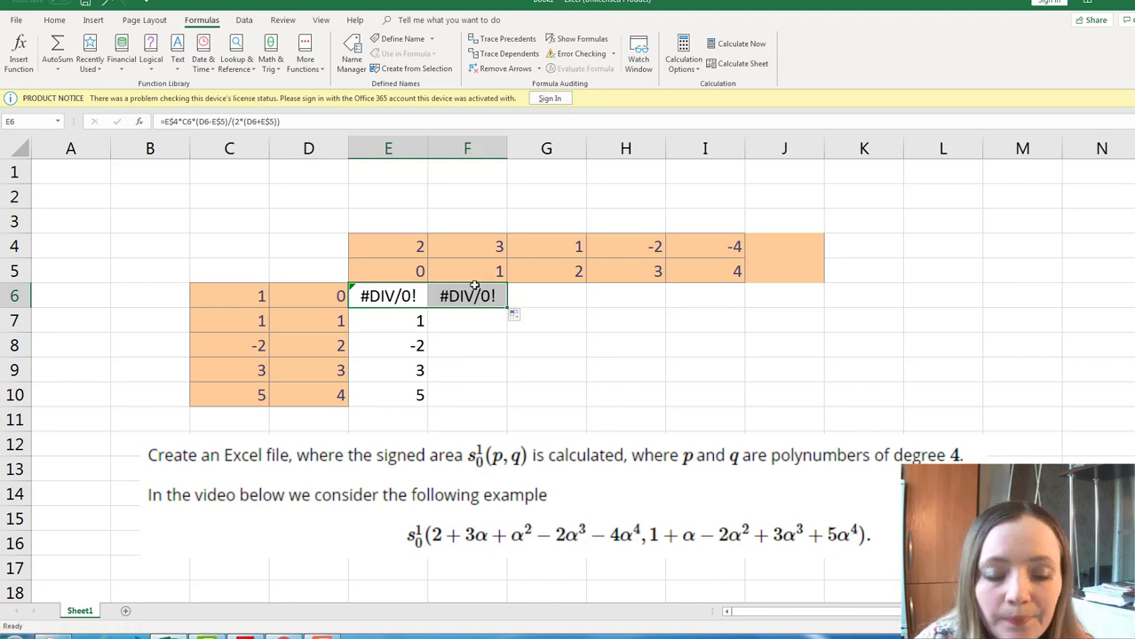
double_click(479, 300)
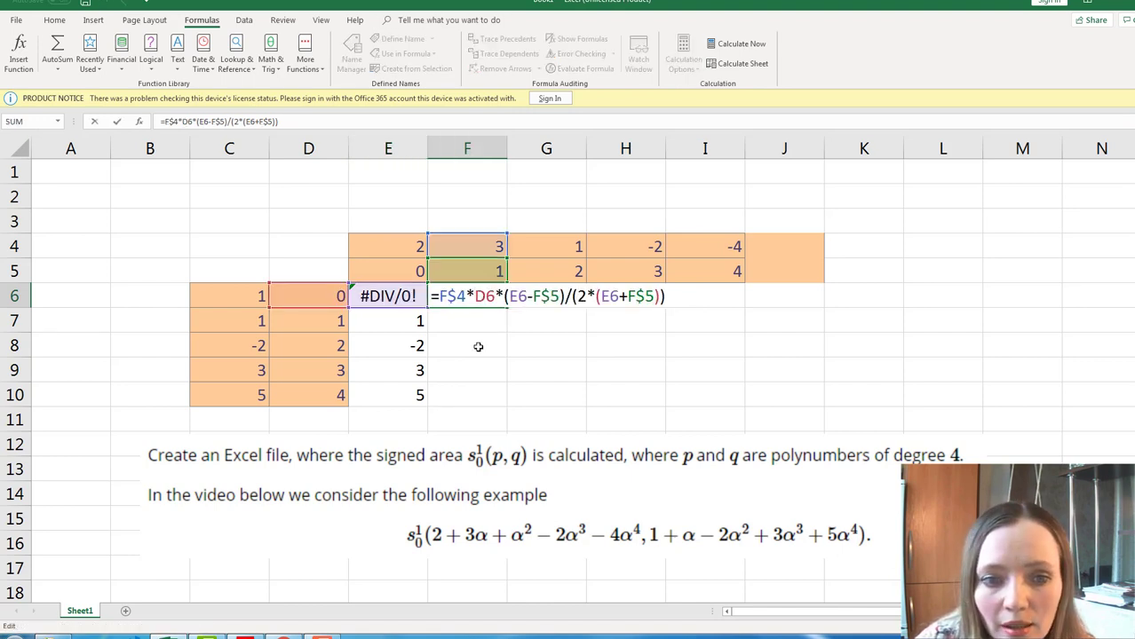
click(473, 247)
key(BackSpace)
key(BackSpace)
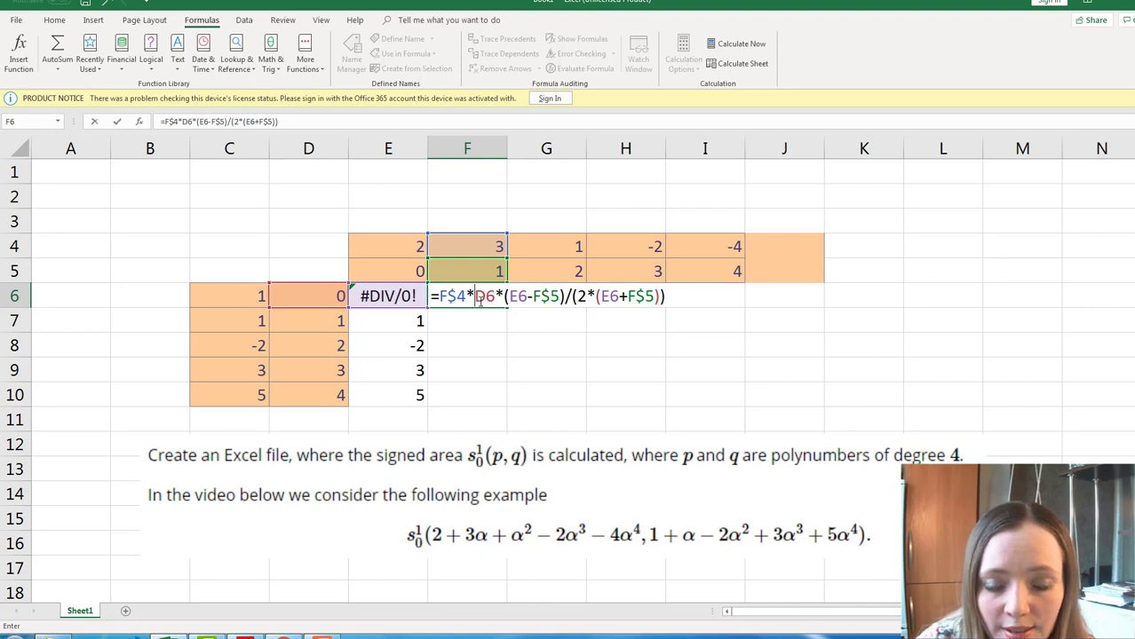
key(Return)
Lock columns C and D in the E6 formula, giving =E$4*$C6*($D6-E$5)/(2*($D6+E$5)).
double_click(400, 296)
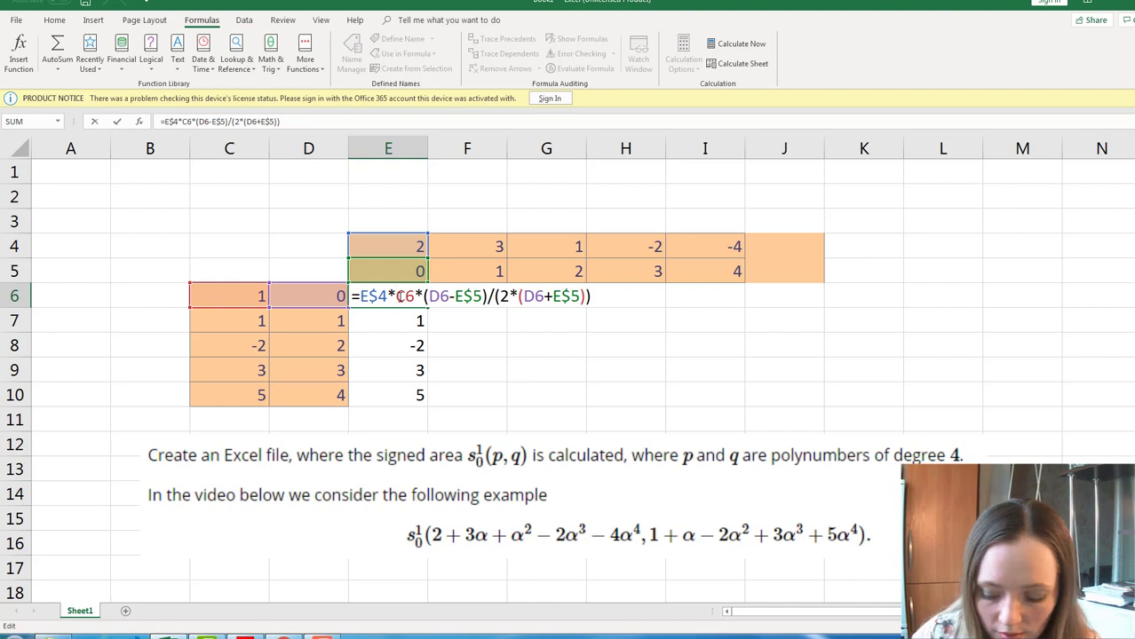
text($)
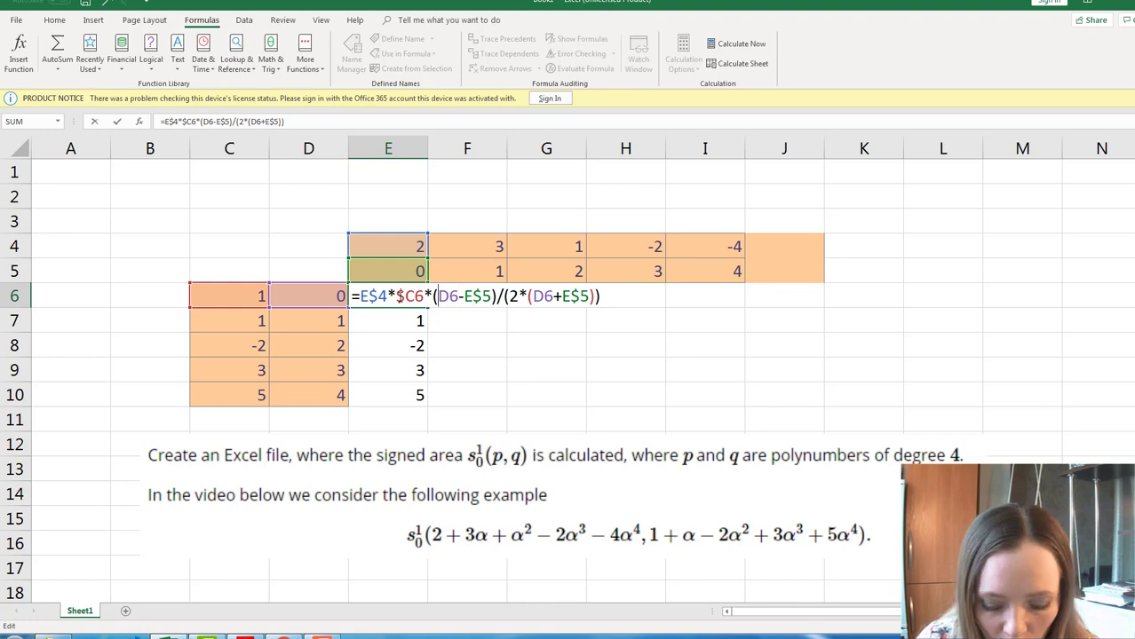
click(437, 297)
text($)
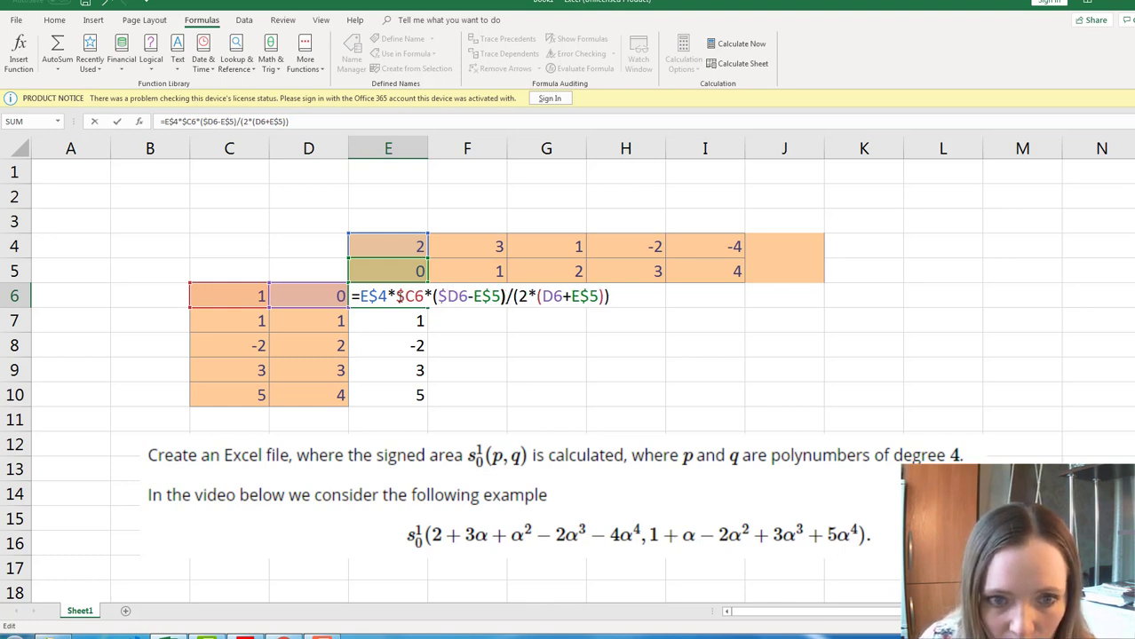
text($)
key(Return)
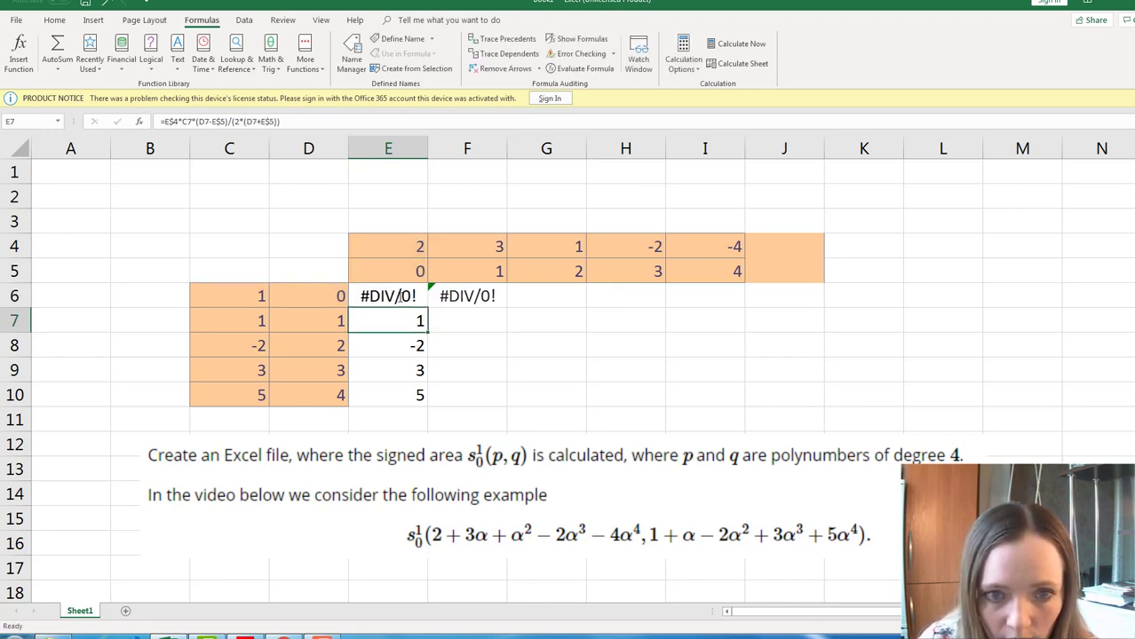
Clear F6, refill it from the corrected E6 formula and check the copied cell references.
click(468, 300)
key(Delete)
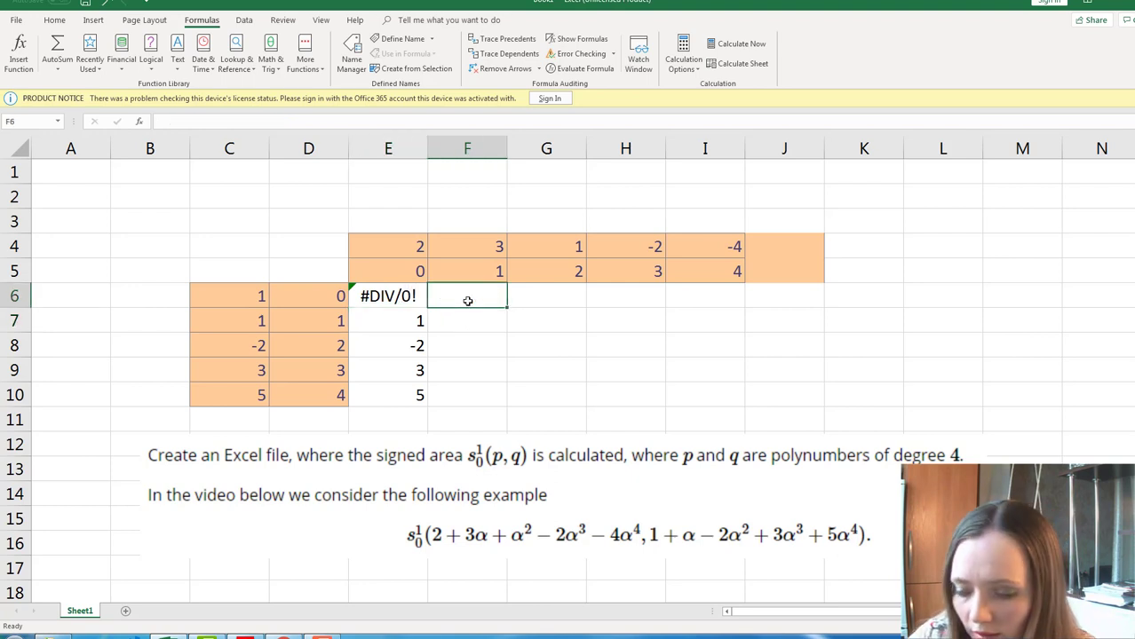
click(396, 294)
drag(429, 308, 504, 308)
double_click(465, 302)
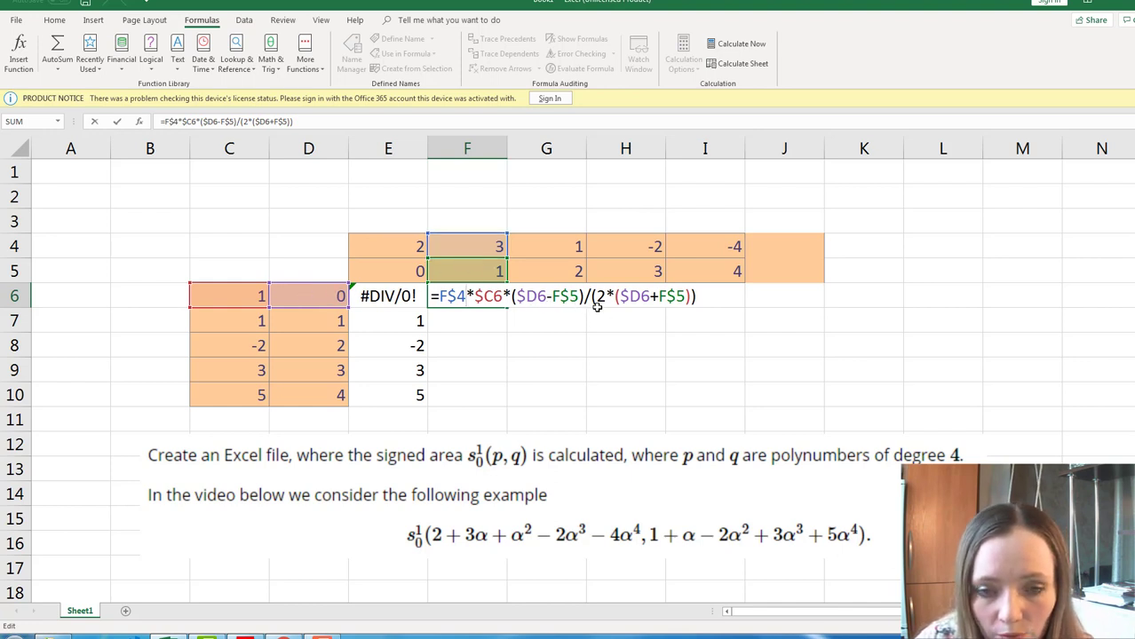
key(Return)
Fill the F6 formula down through F10 and across row 6 through J6.
click(501, 304)
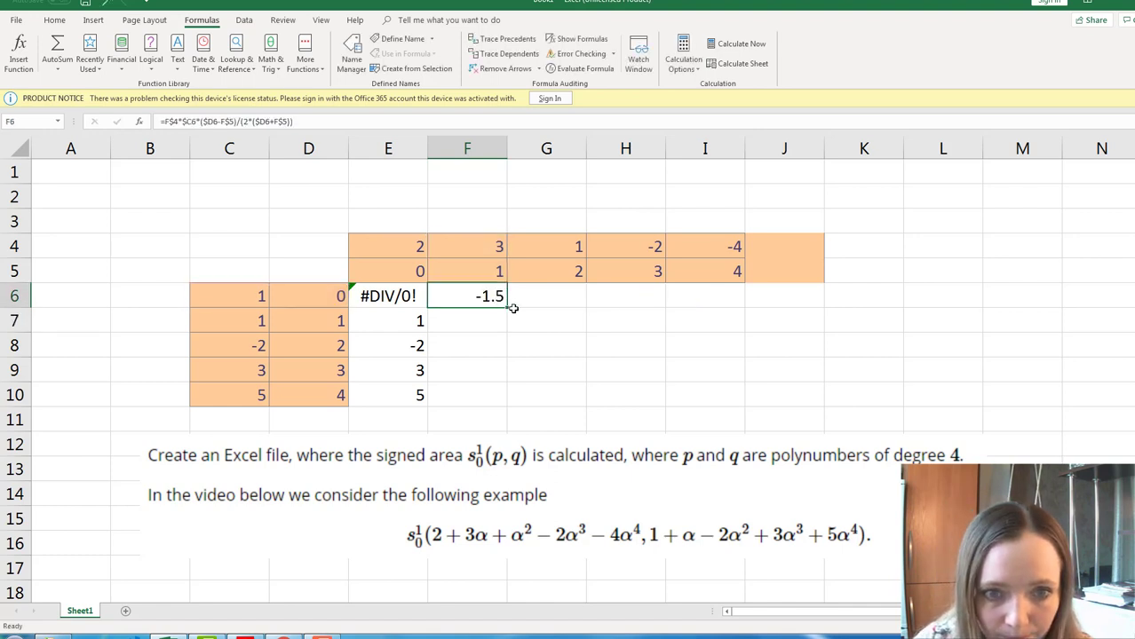
drag(507, 309, 506, 404)
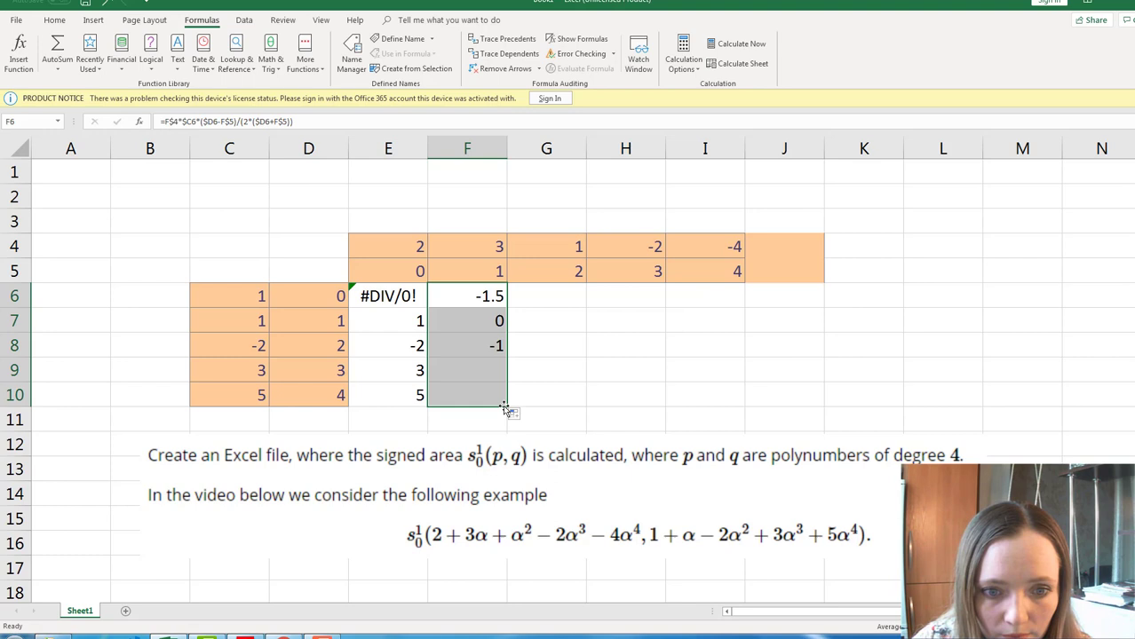
click(492, 300)
drag(511, 308, 804, 306)
Fill the formulas in G6, H6 and I6 down through row 10 and clear the surplus copy in J6.
click(559, 304)
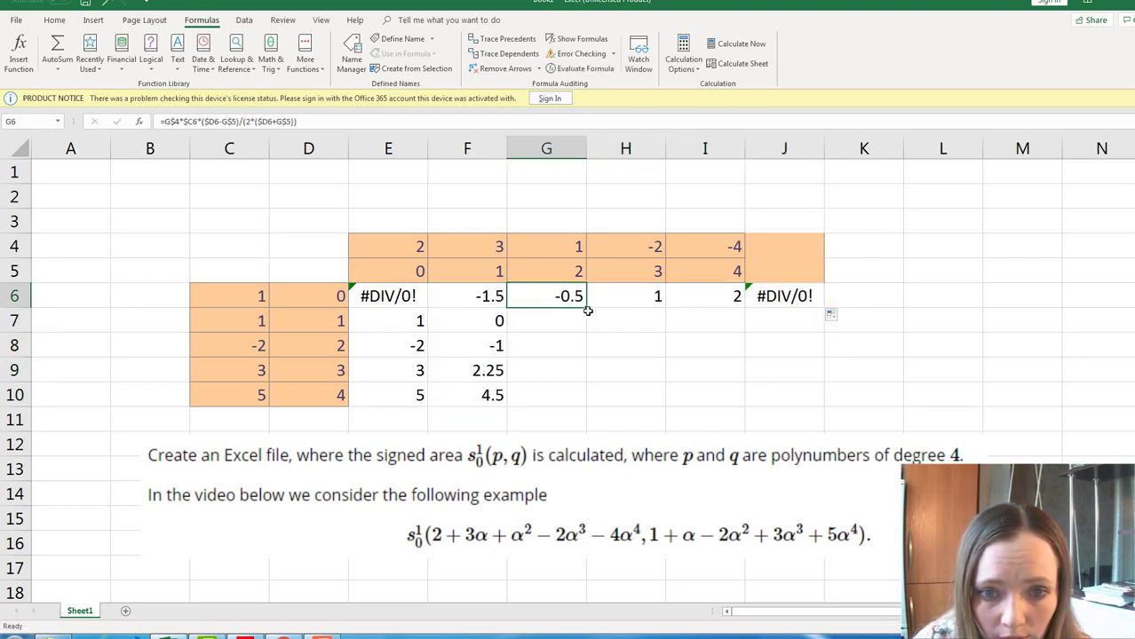
drag(589, 311, 590, 405)
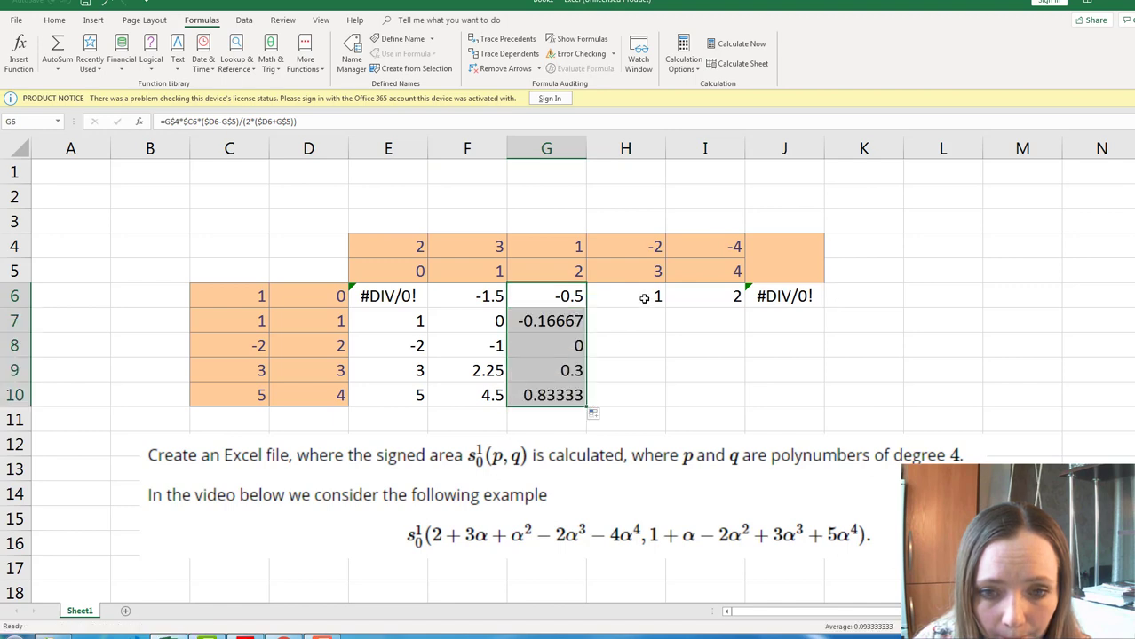
click(644, 298)
drag(664, 309, 664, 391)
click(722, 296)
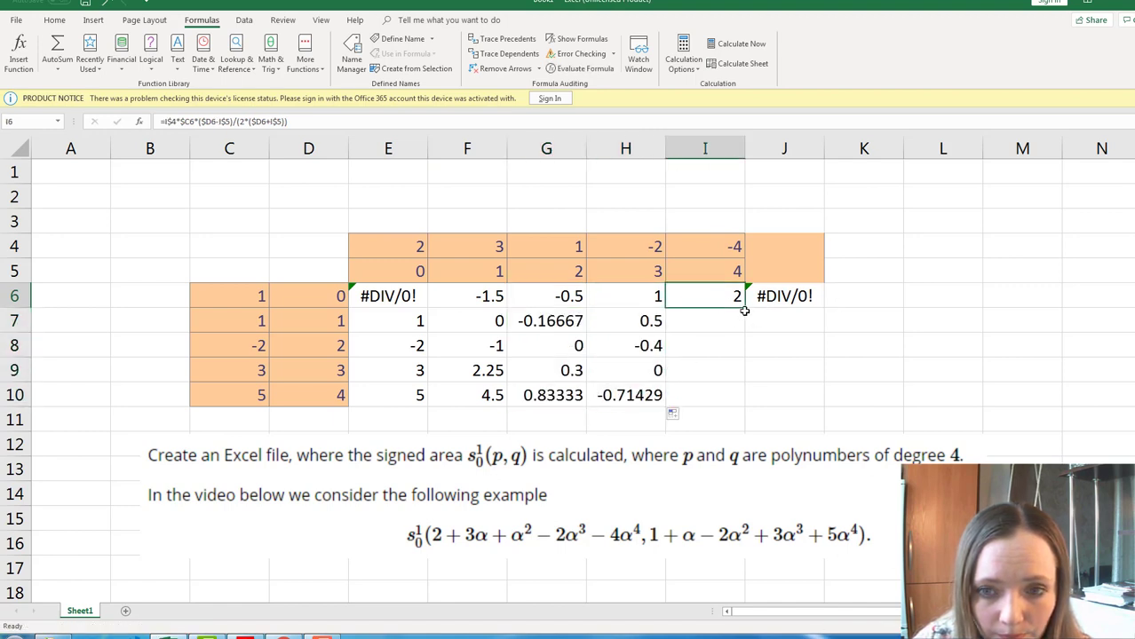
drag(746, 308, 739, 401)
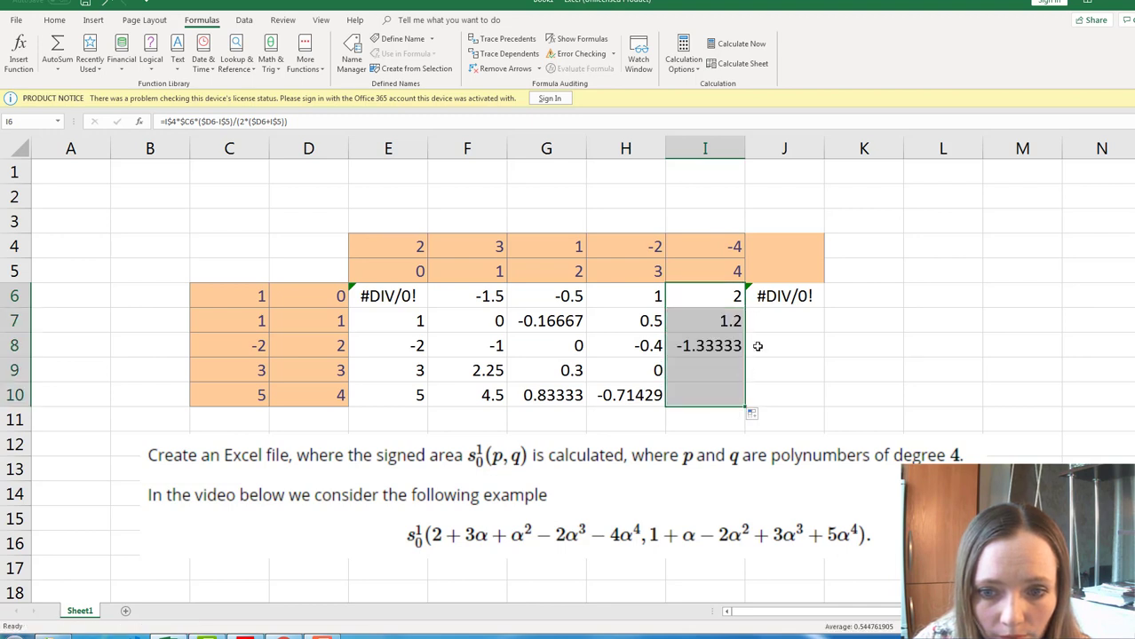
click(780, 293)
key(Delete)
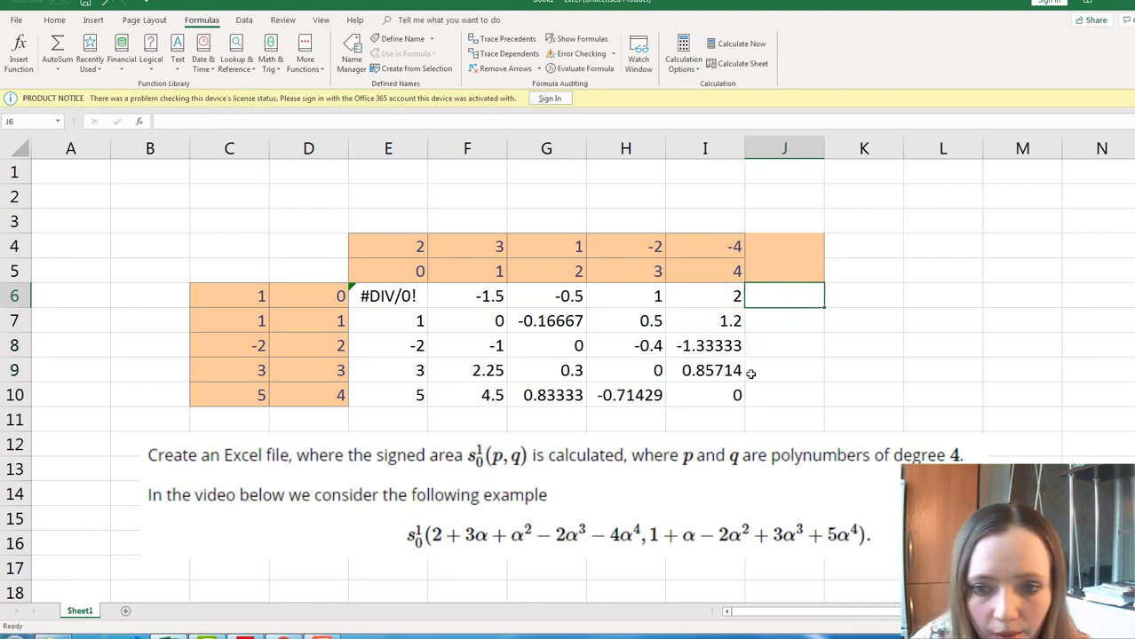
Check the I10 formula, review the signed-area table and summation instruction in the PDF notes, and return to Excel.
click(735, 397)
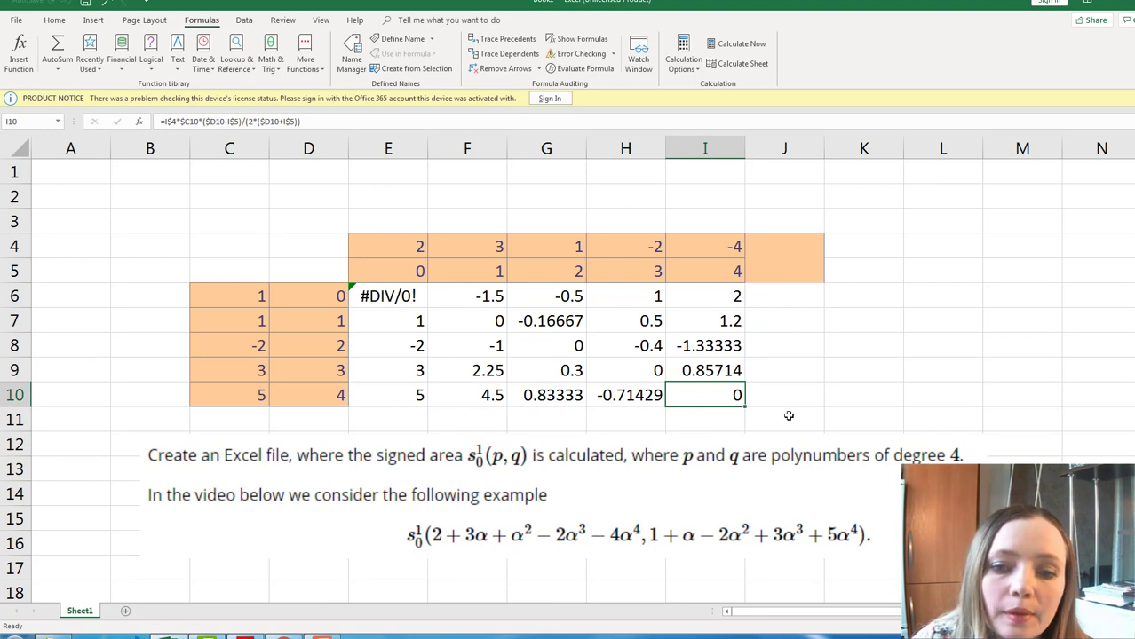
click(788, 400)
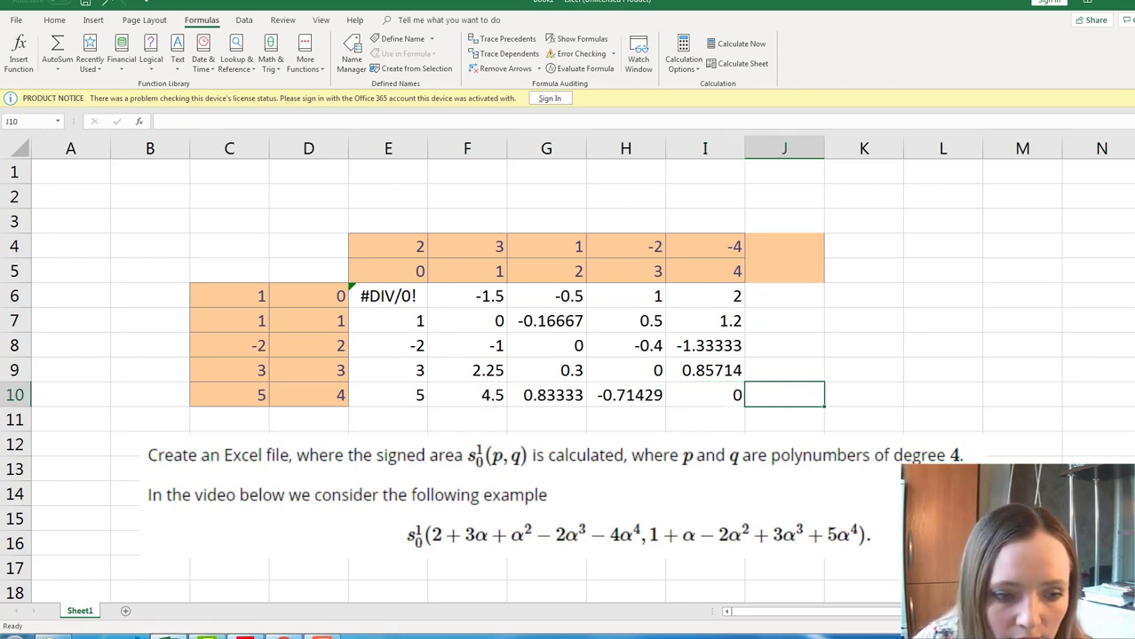
click(238, 636)
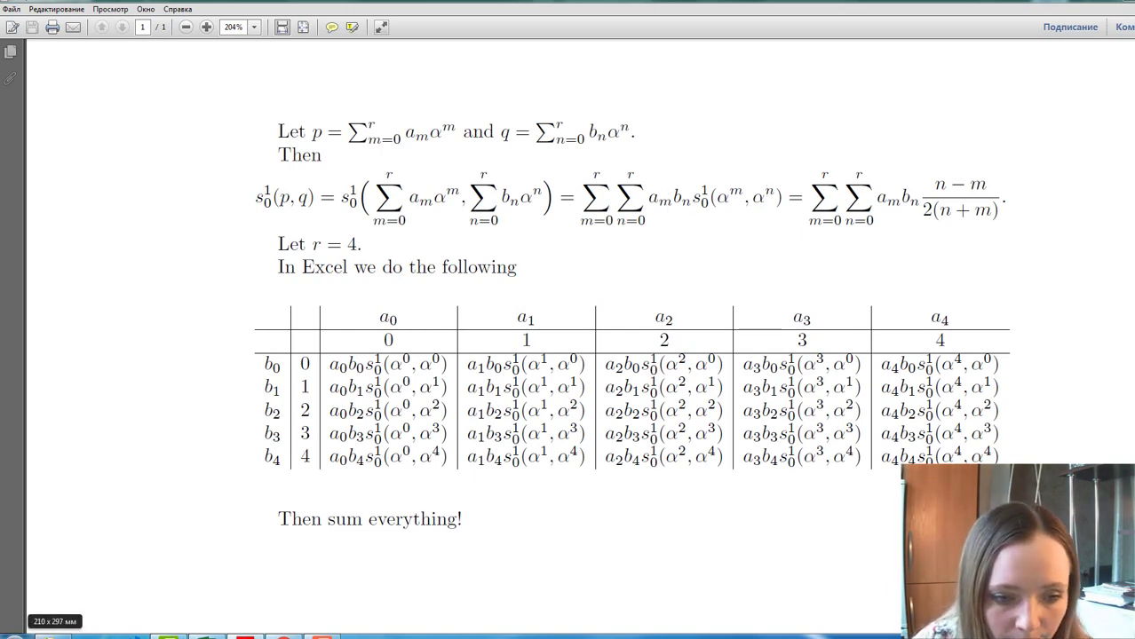
key(alt+Tab)
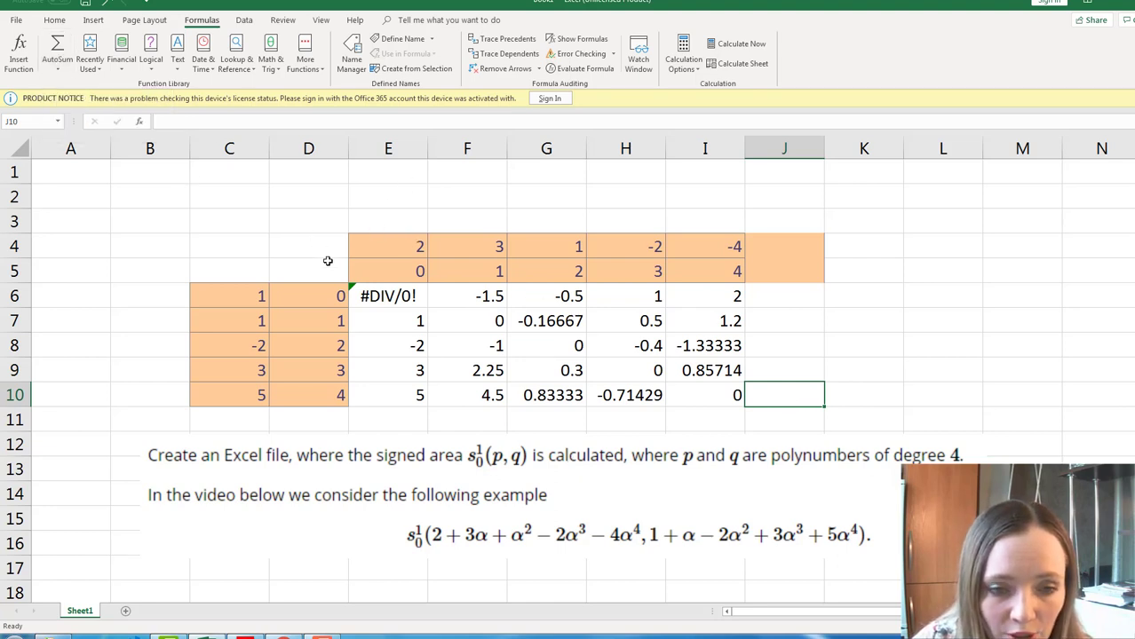
Replace the E6 formula with the value 0 and select J10.
click(404, 301)
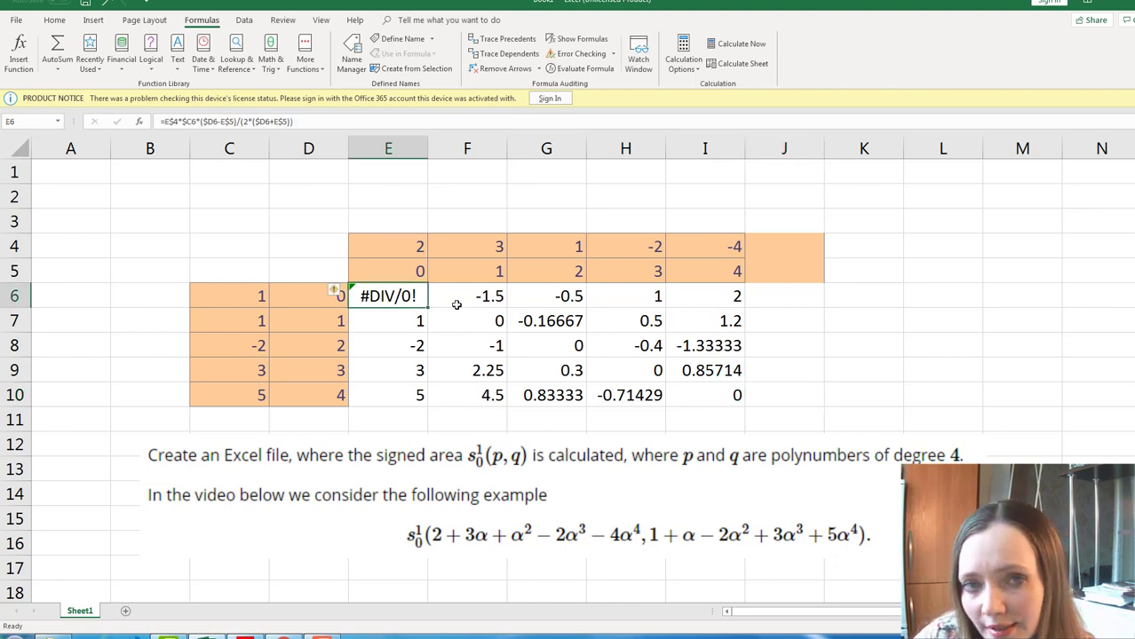
text(0)
key(Return)
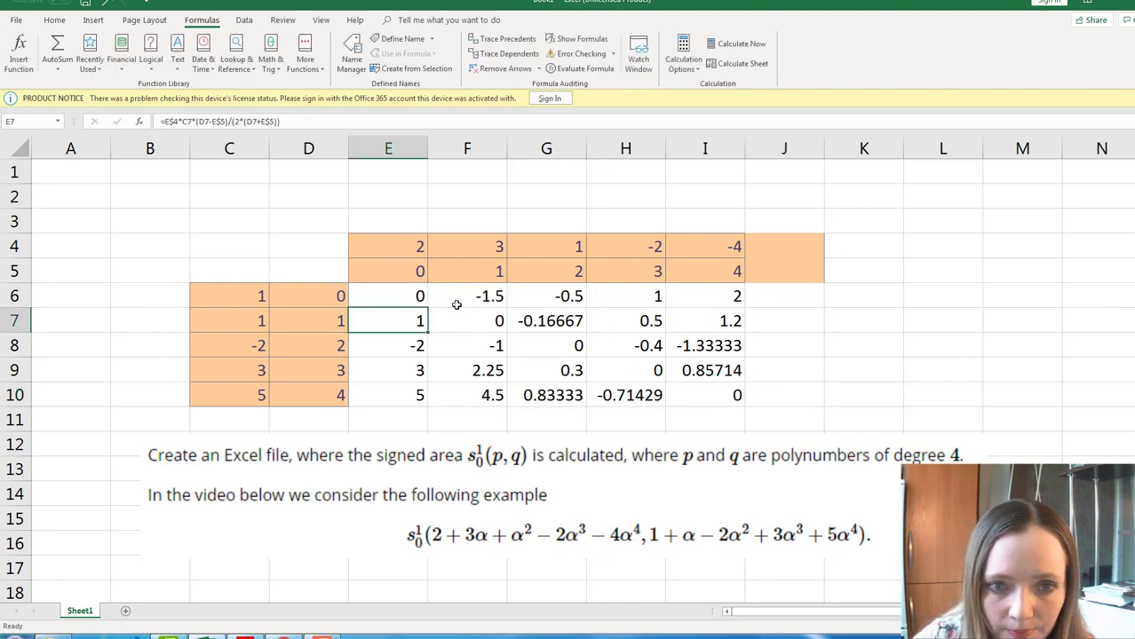
click(785, 396)
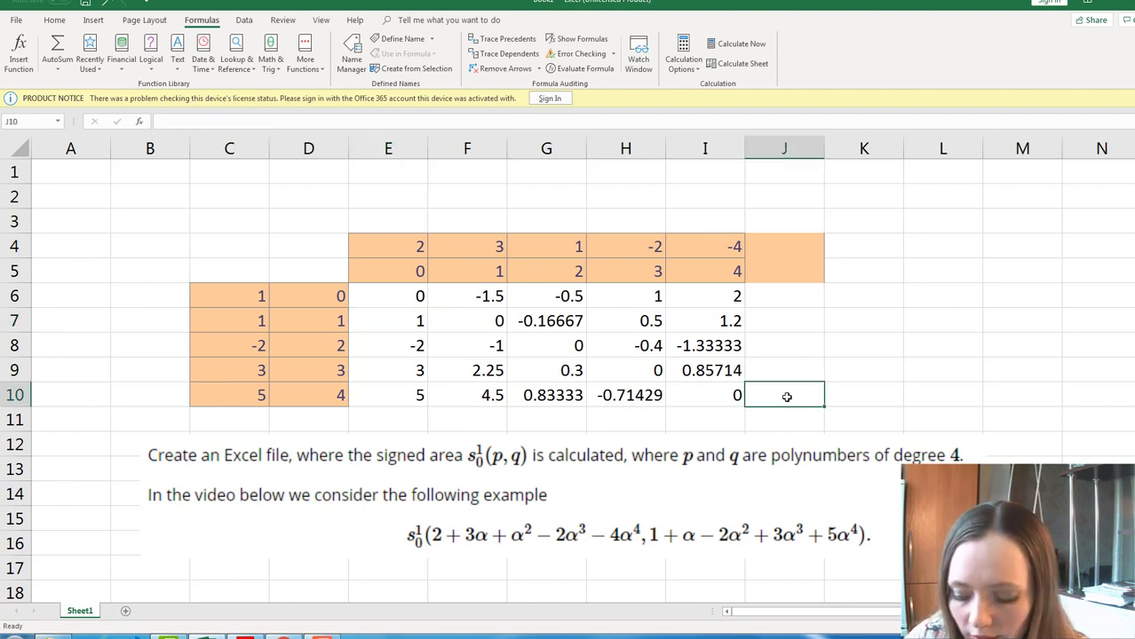
Sum the product table E6:I10 in J10 with the SUM function and reselect the cell.
text(=)
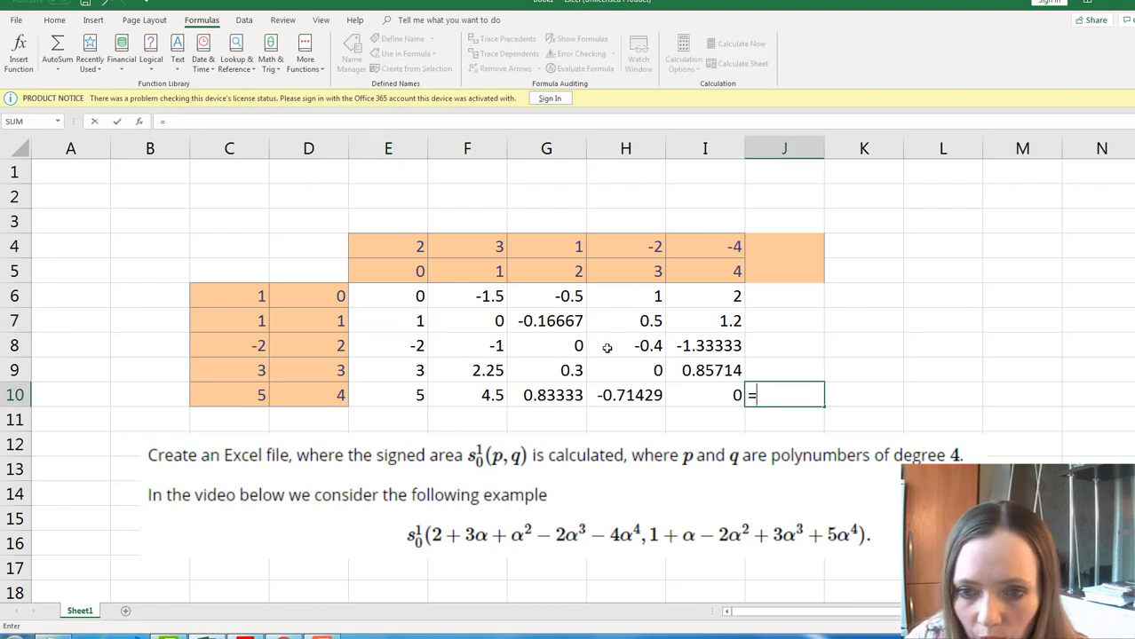
click(54, 49)
click(409, 299)
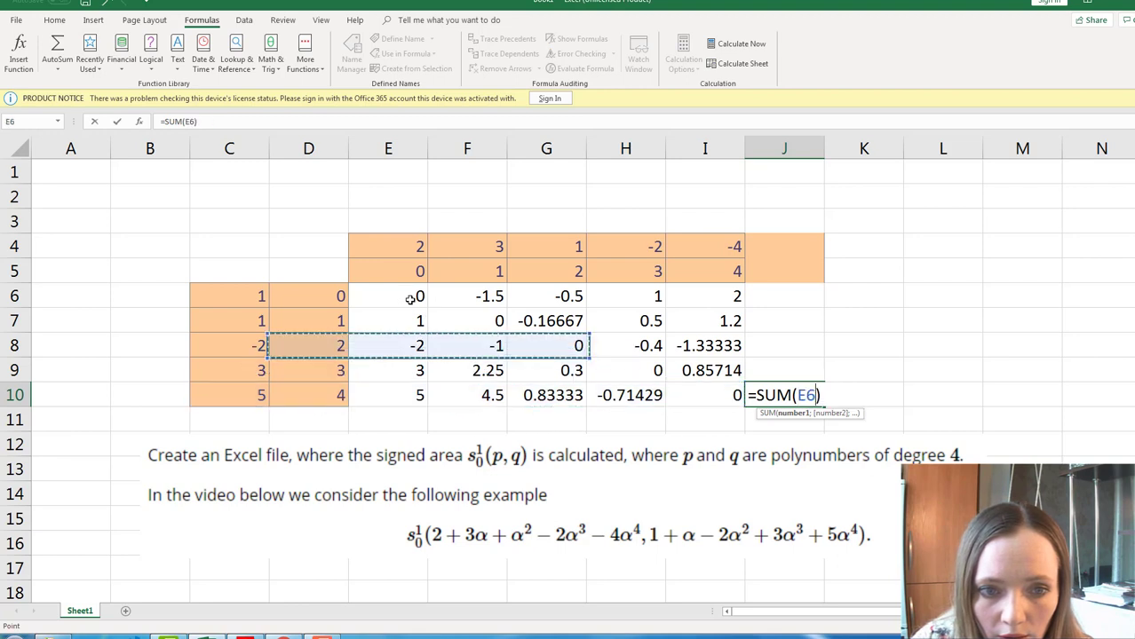
drag(409, 299, 718, 396)
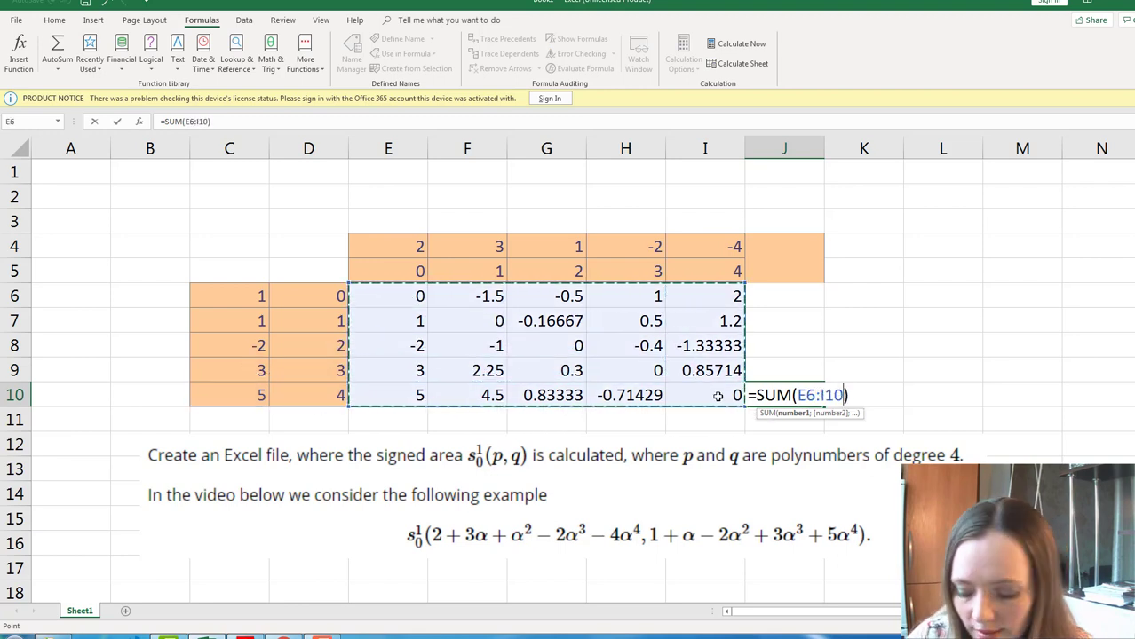
key(Return)
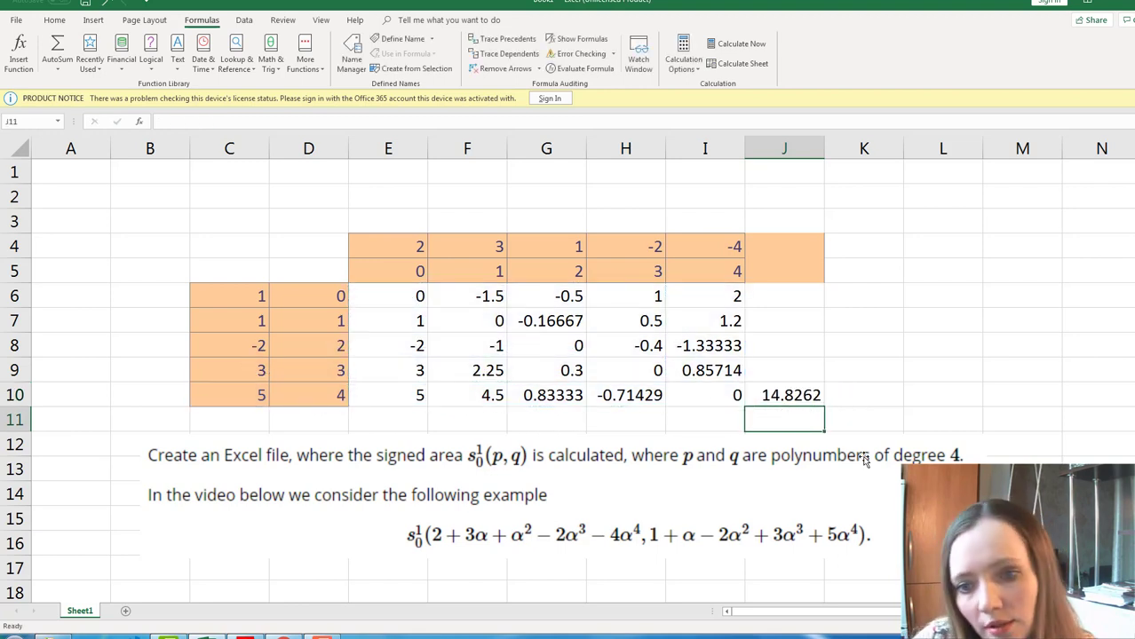
click(799, 399)
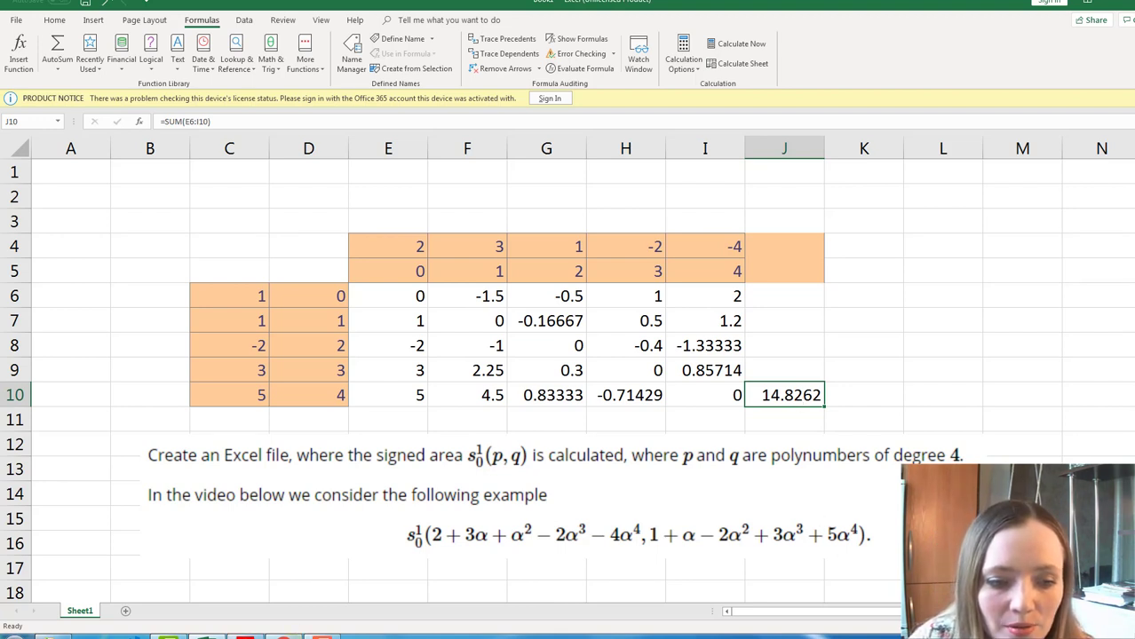
Switch to the GeoGebra graph in Chrome, compare its area label and the defining curve in the algebra list, and return to Excel.
mouse_move(296, 630)
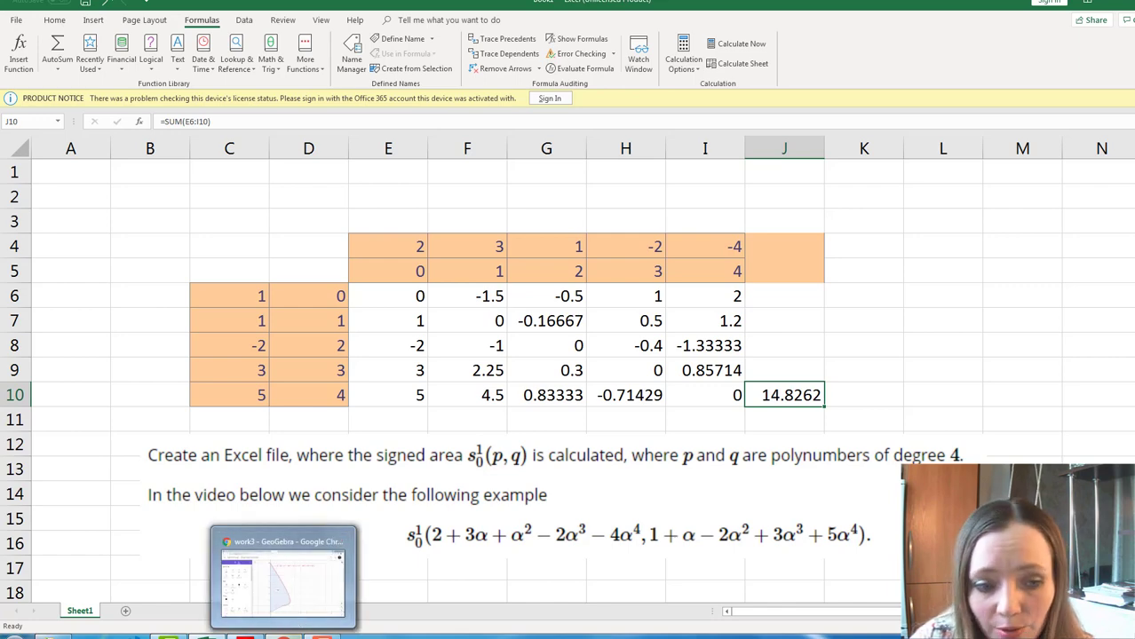
click(282, 577)
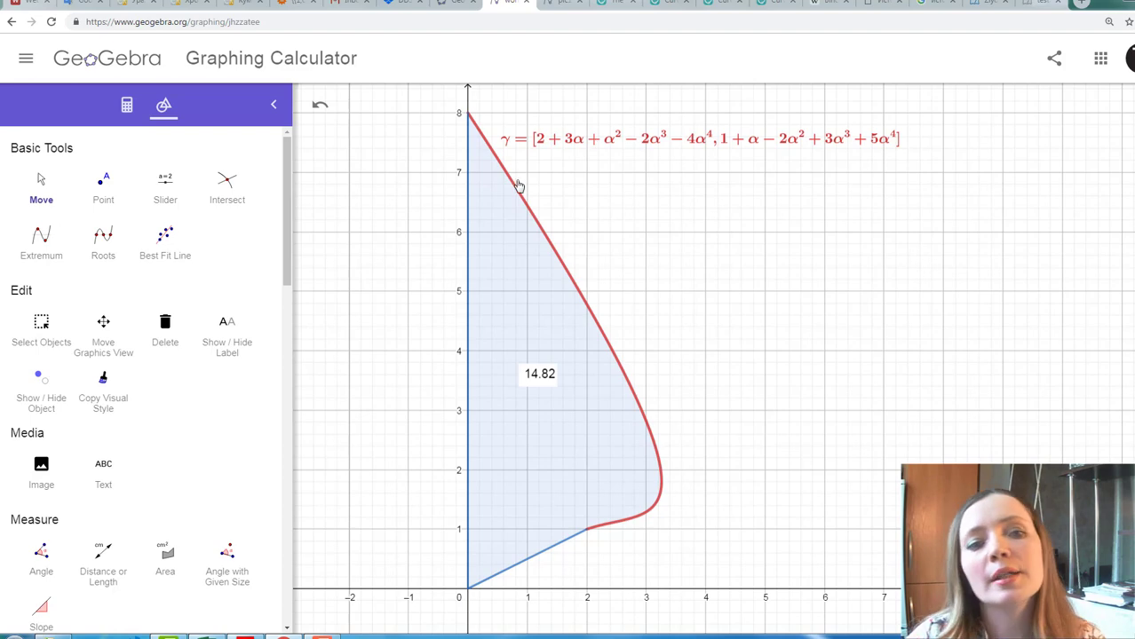
click(127, 105)
scroll(178, 224, up, 2)
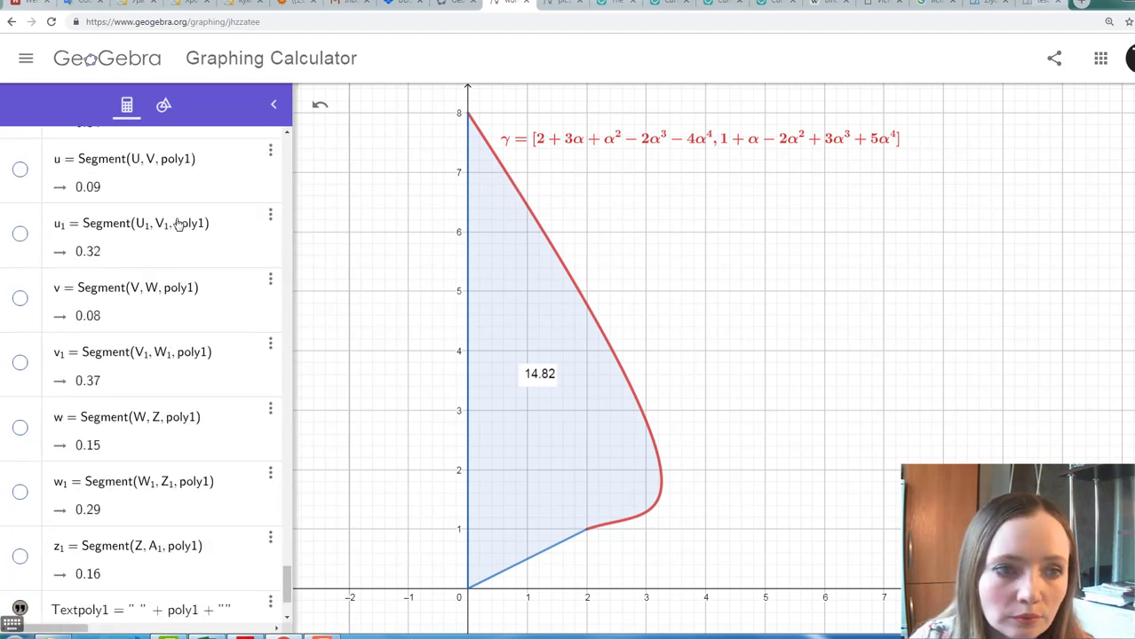
scroll(178, 225, up, 2)
drag(288, 568, 306, 107)
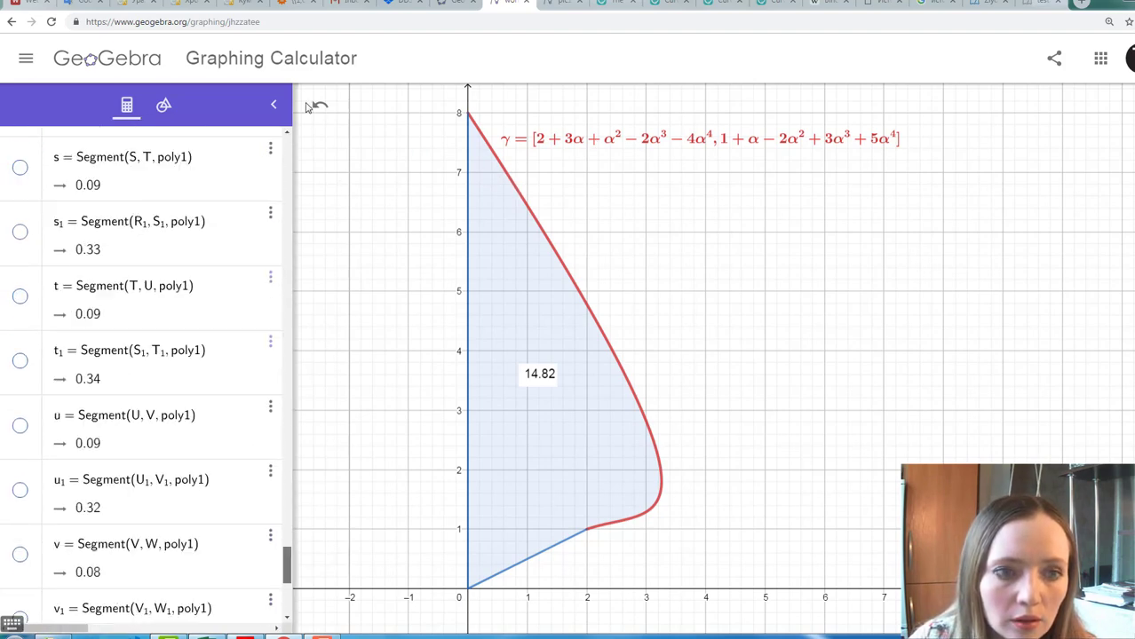
drag(288, 566, 287, 142)
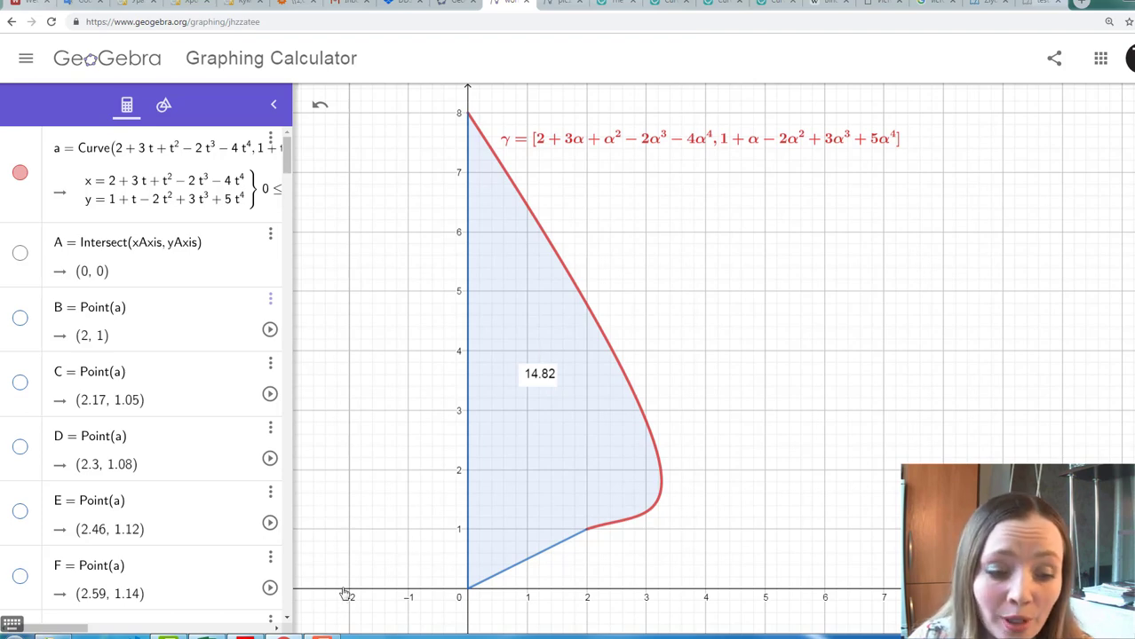
click(168, 636)
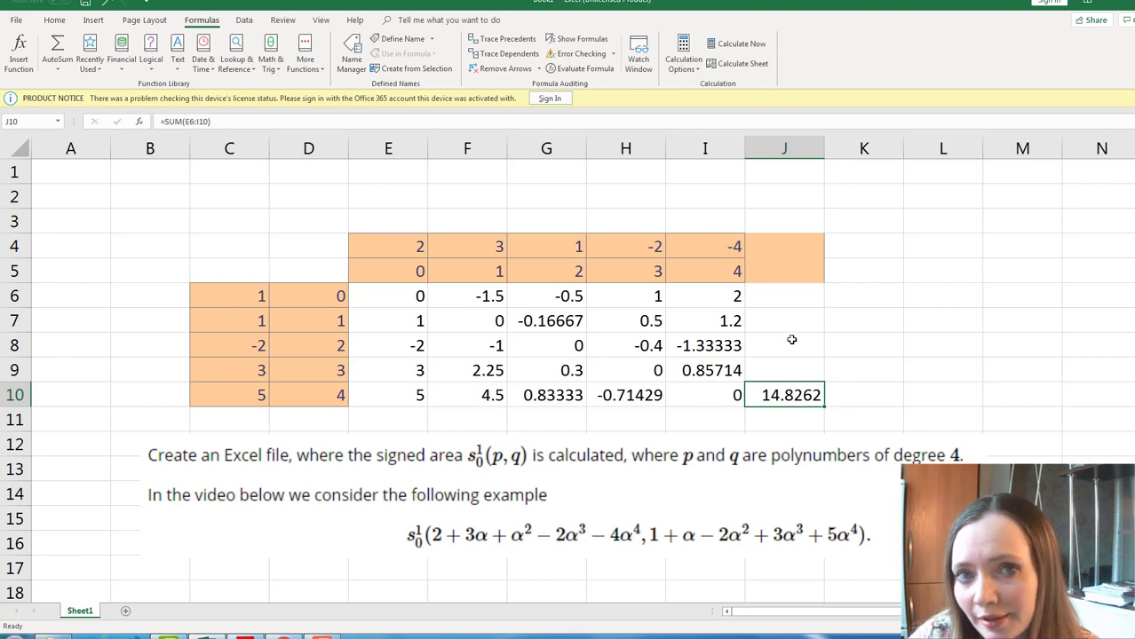
Clear the summation formula from J10.
click(778, 275)
click(805, 397)
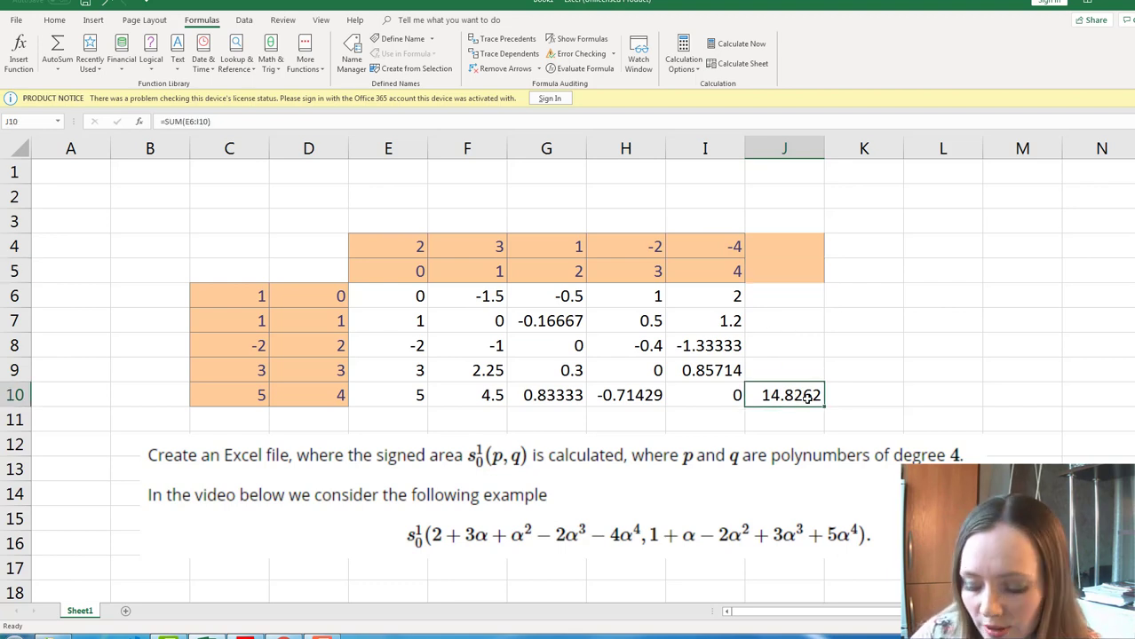
key(Delete)
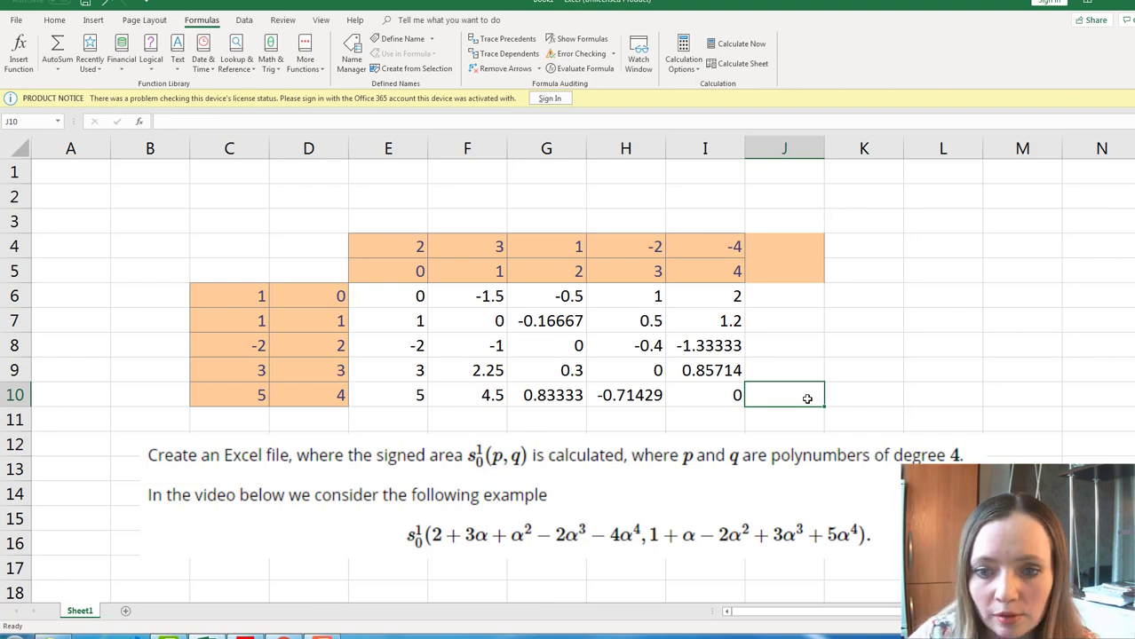
Extend the first polynumber by one term, entering degree 5 in J5 and coefficient 6 in J4.
click(799, 273)
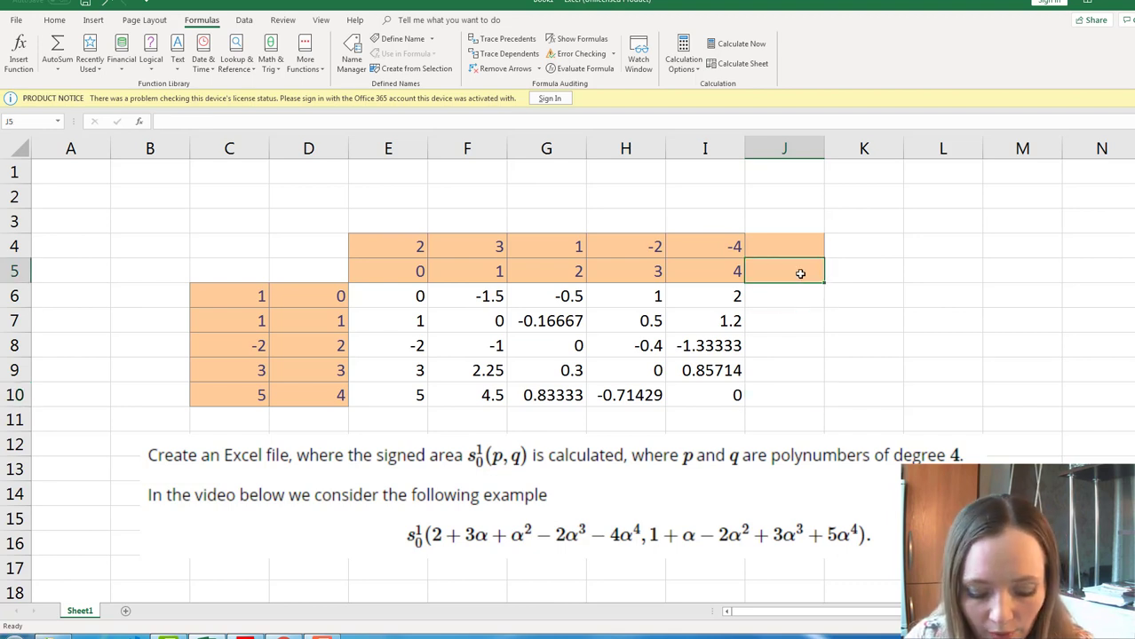
text(5)
key(Return)
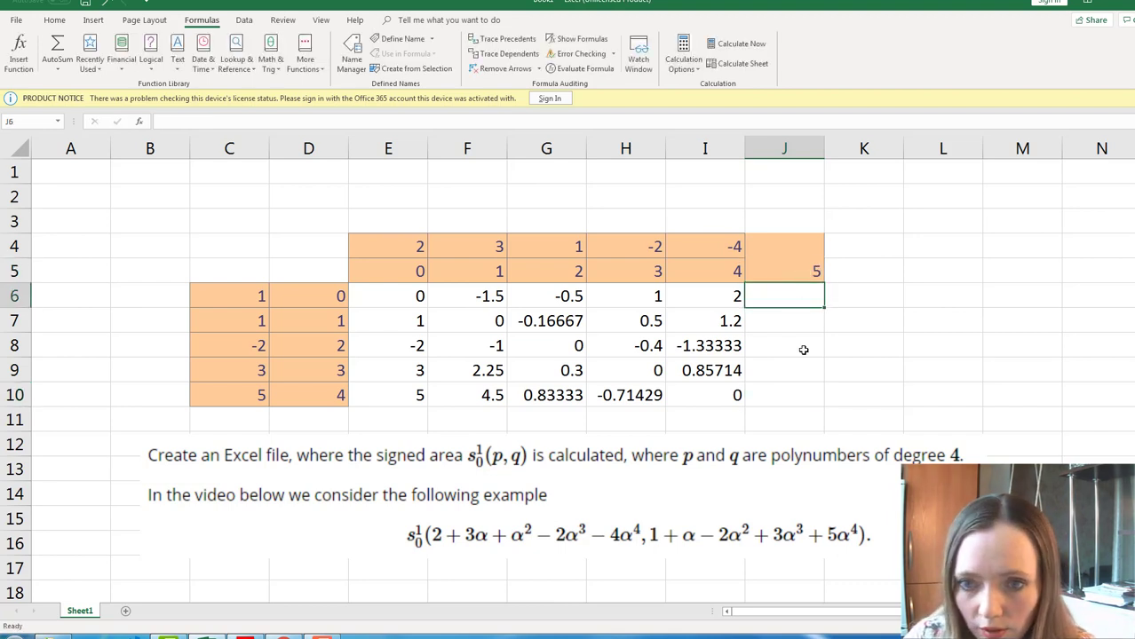
click(796, 246)
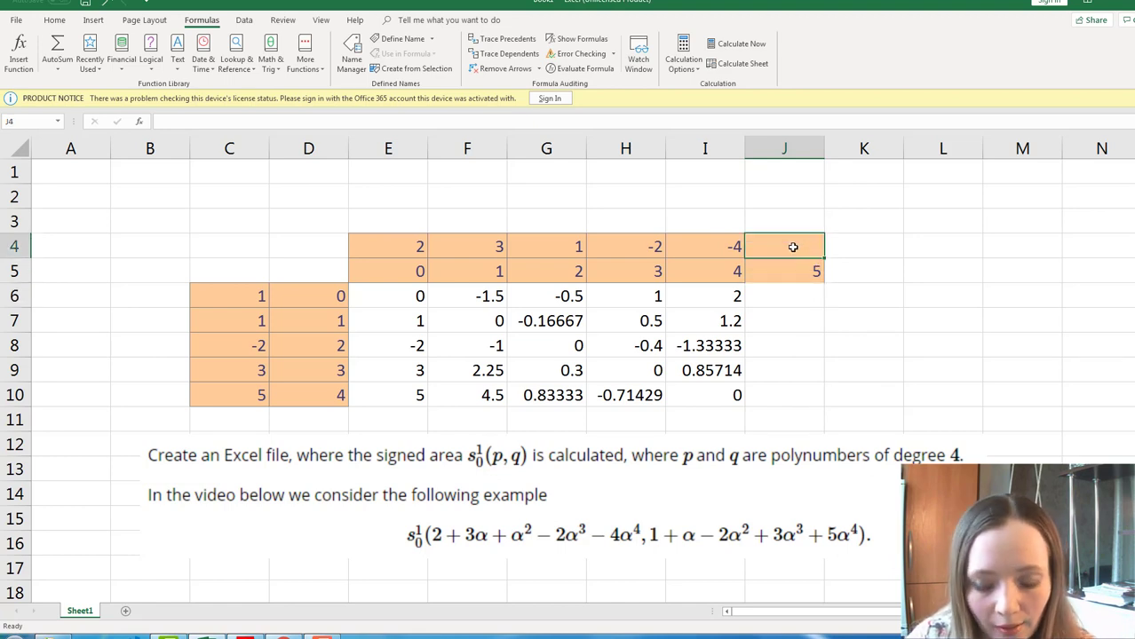
text(6)
key(Return)
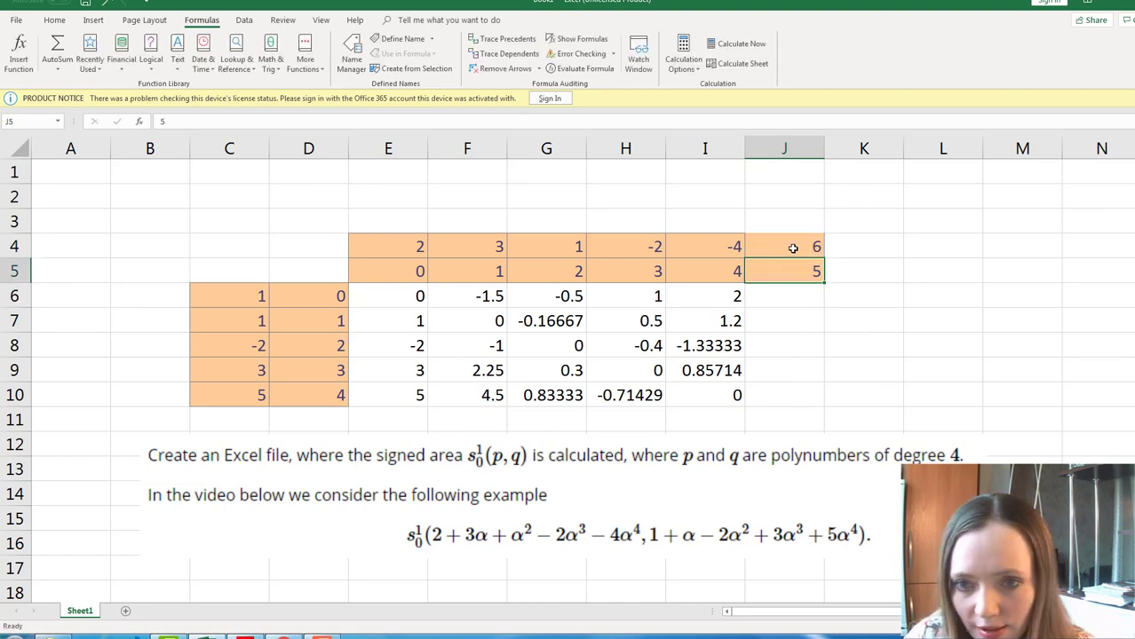
Fill the I6 formula across to J6 and down through J10.
click(790, 297)
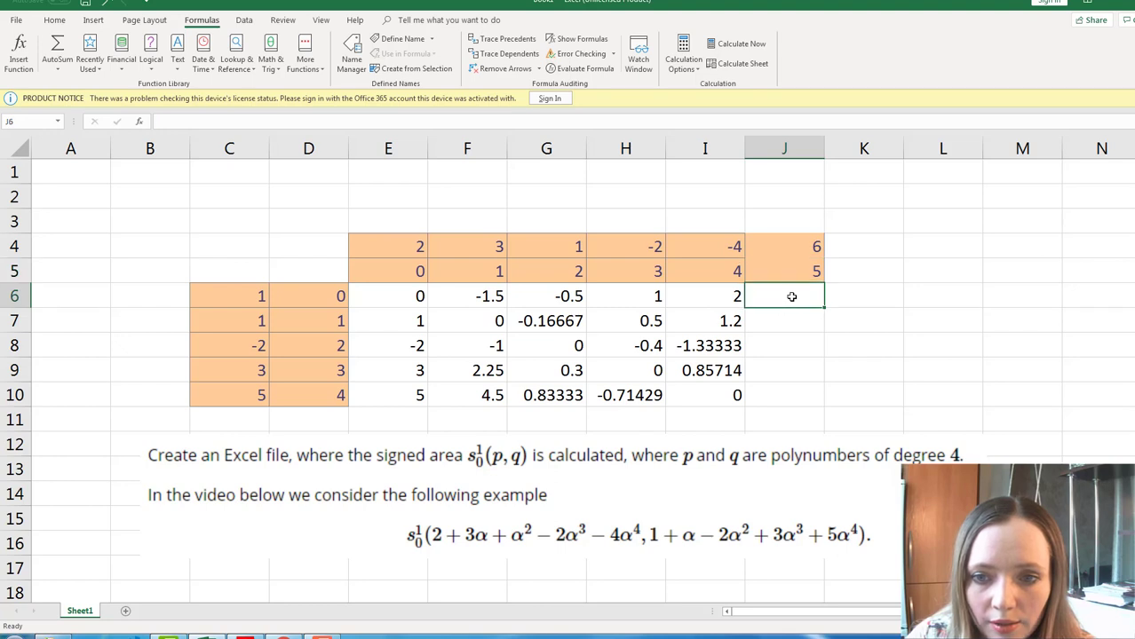
click(734, 296)
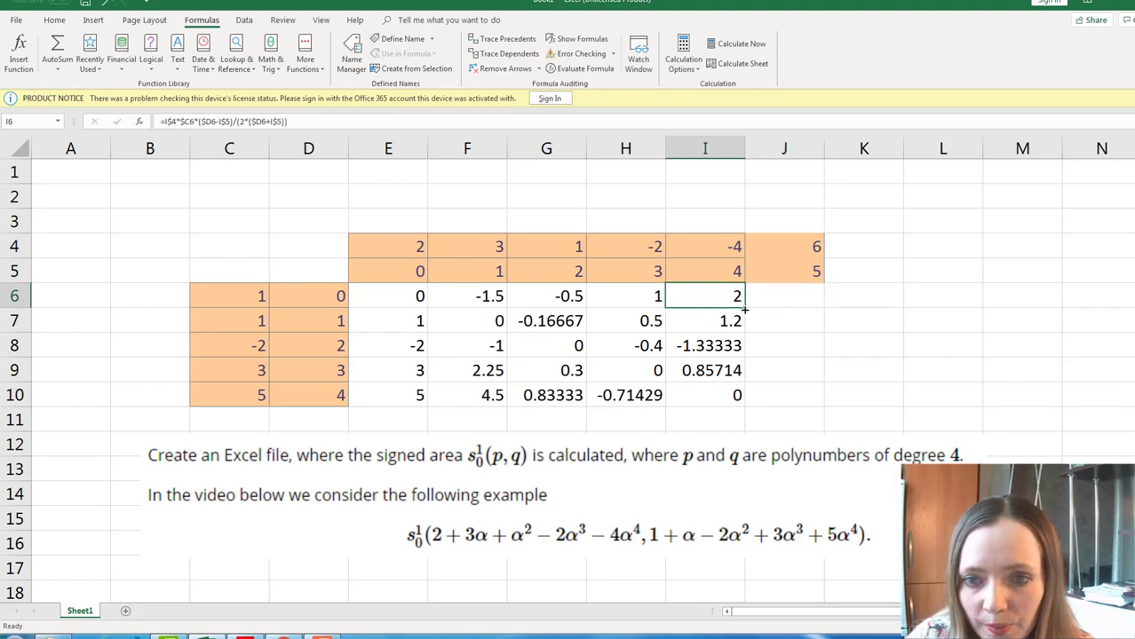
drag(744, 309, 816, 396)
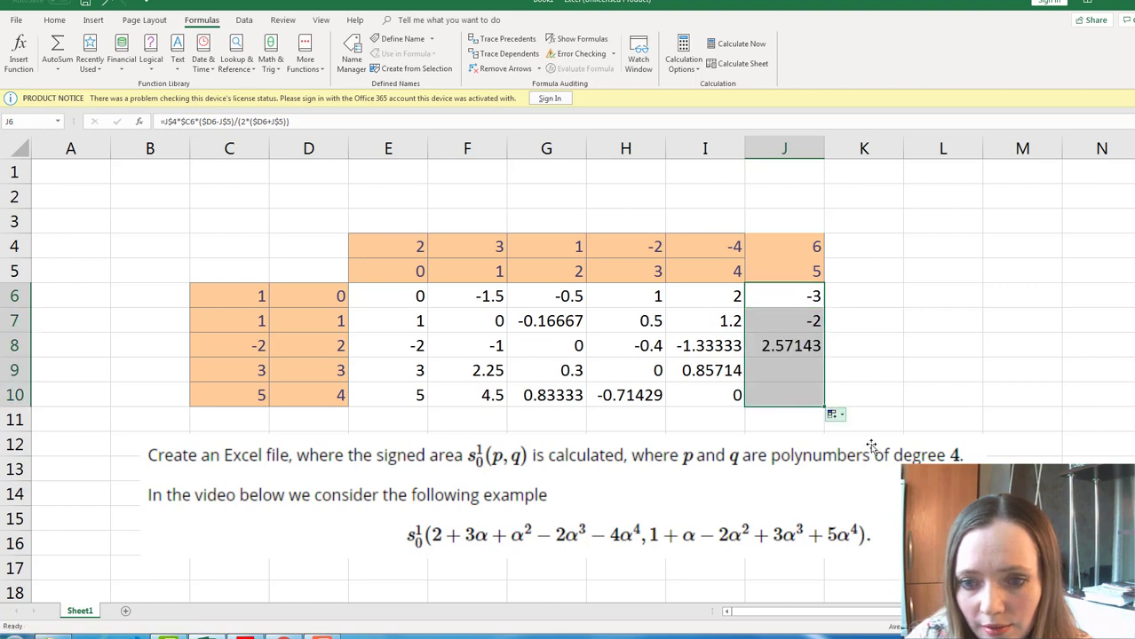
Sum the extended product table E6:J10 in K10 with the SUM function.
click(861, 402)
text(=)
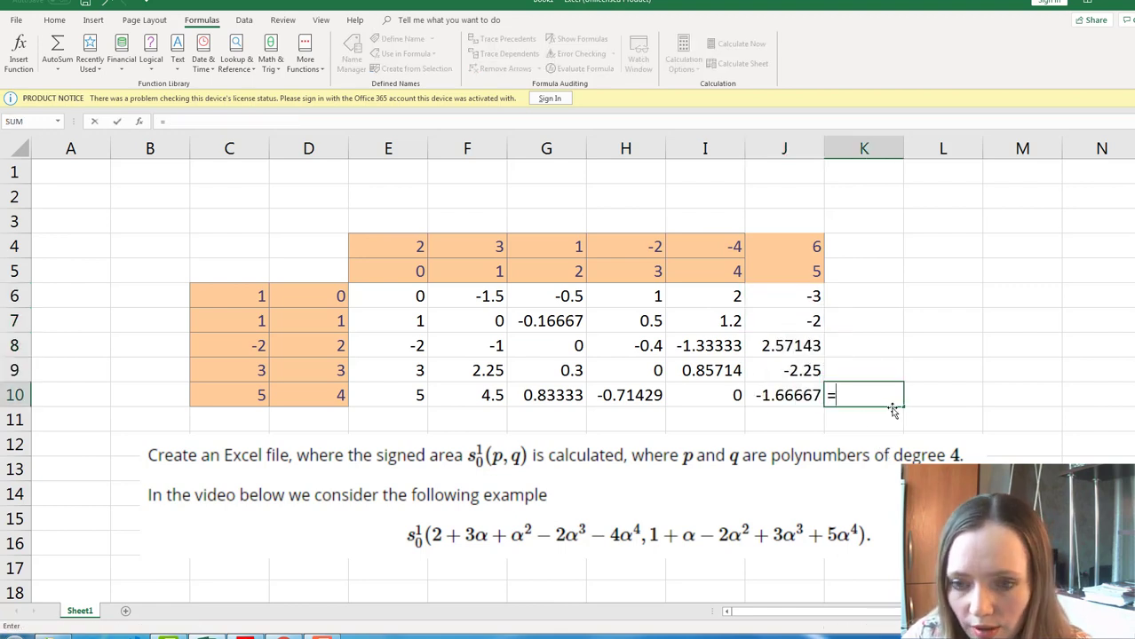
click(57, 40)
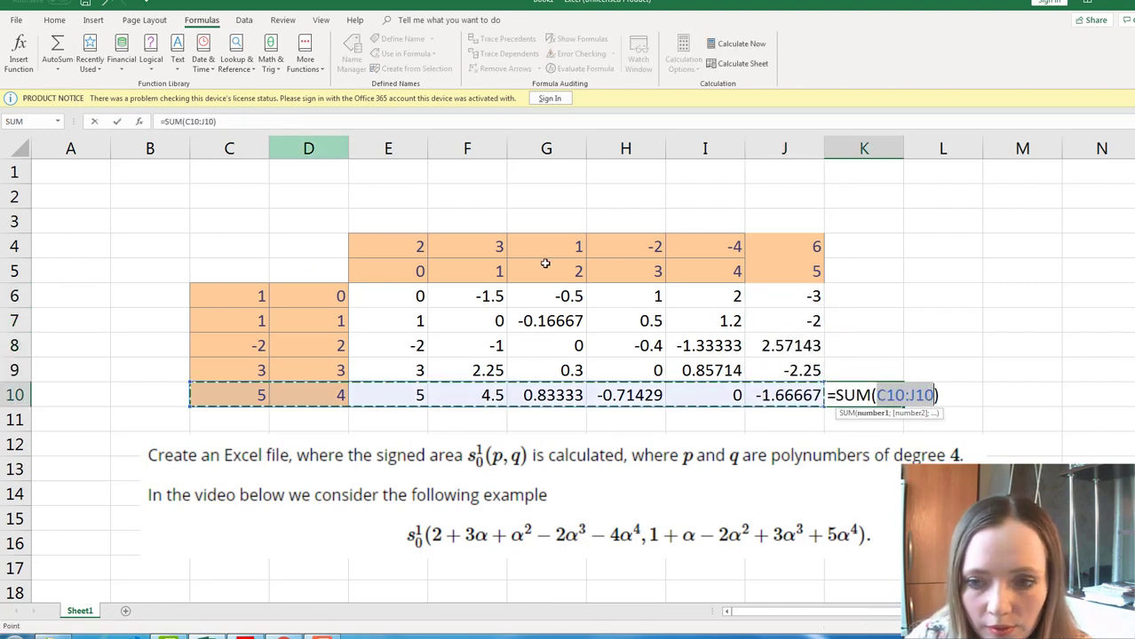
click(416, 302)
drag(468, 311, 798, 399)
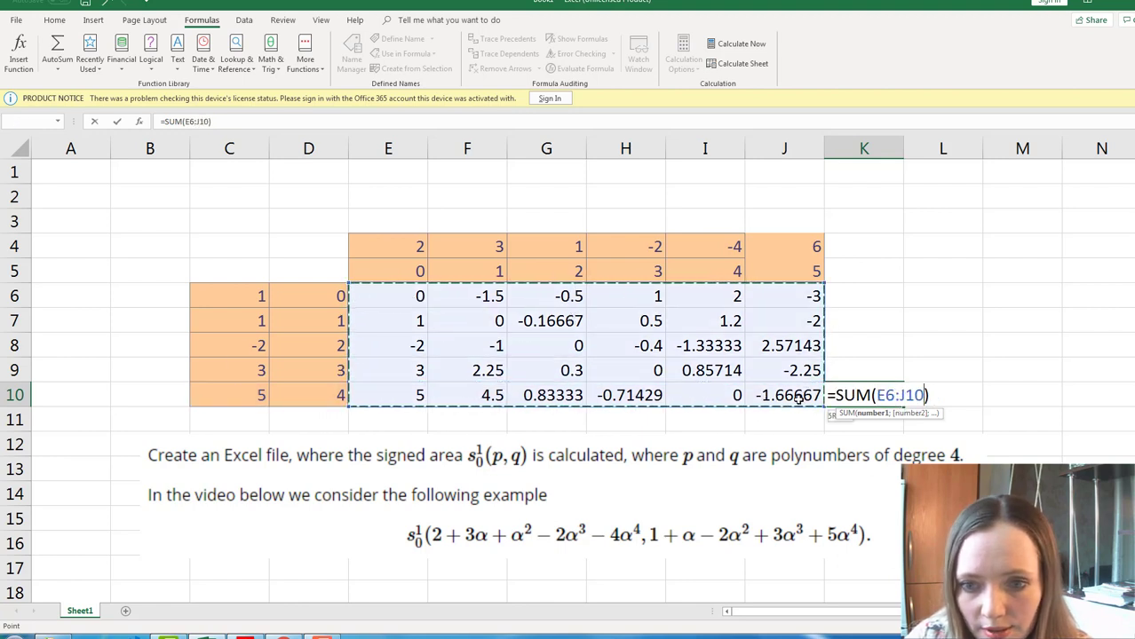
key(Return)
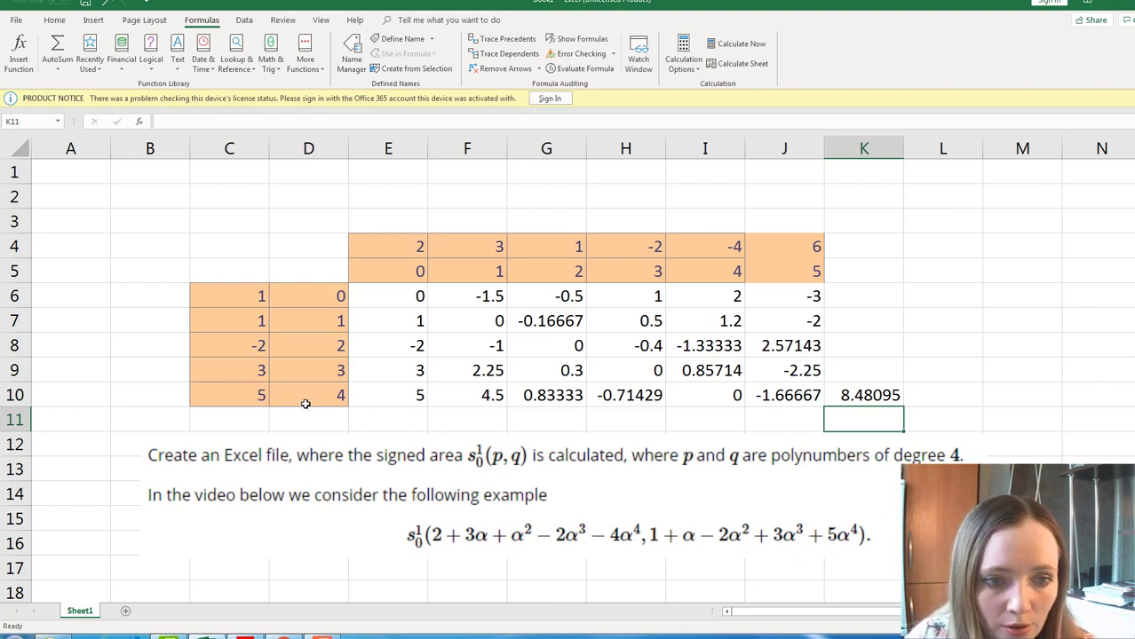
Set the second polynumber's degree-4 coefficient in C10 to 0.
click(254, 401)
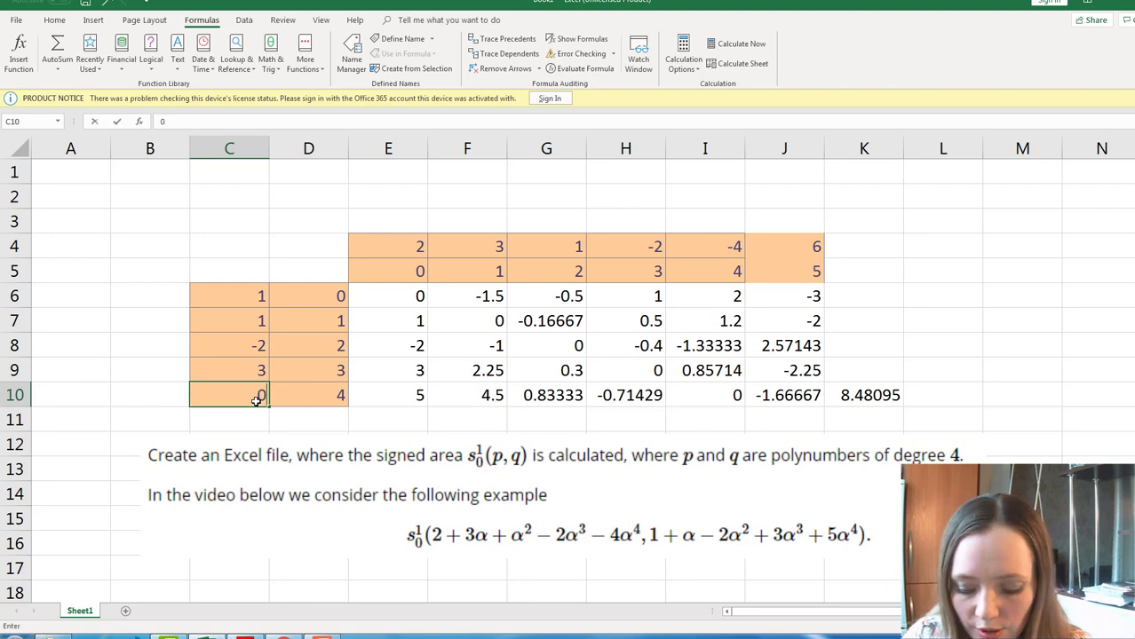
text(0)
key(Return)
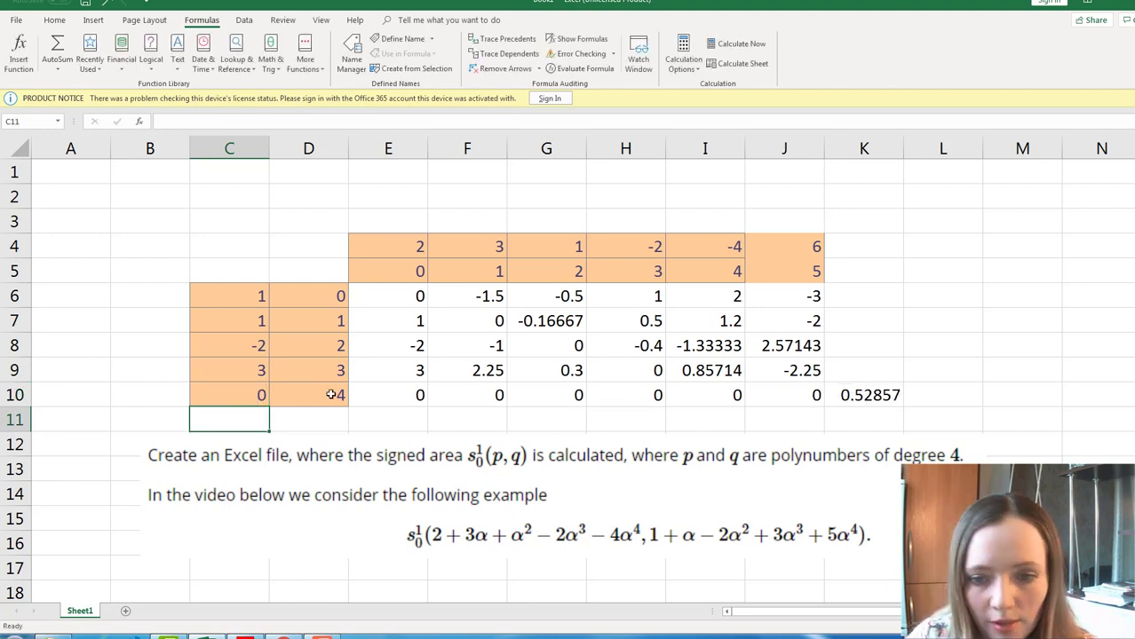